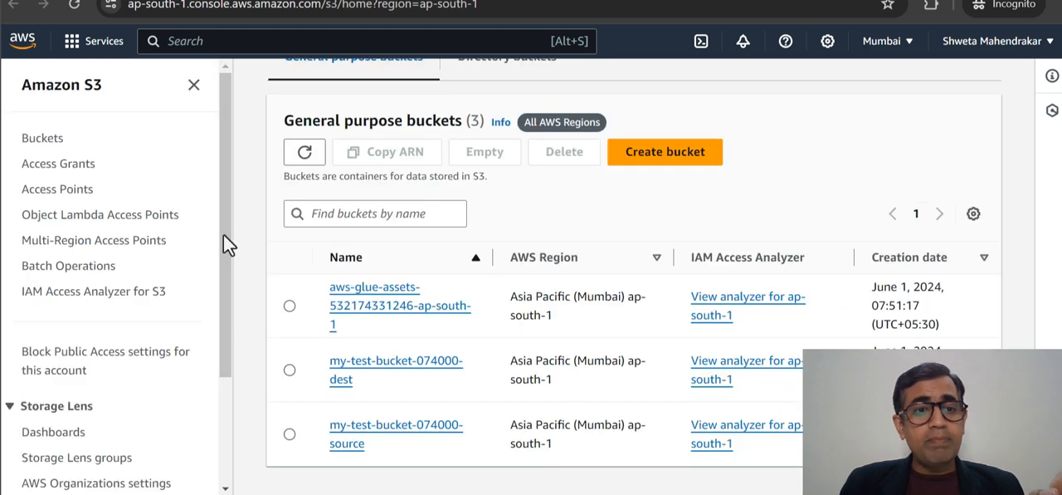
# - Open the my-test-bucket-074000-source bucket and view its stored objects
pyautogui.scroll(3, 506, 241)
pyautogui.scroll(-3, 490, 261)
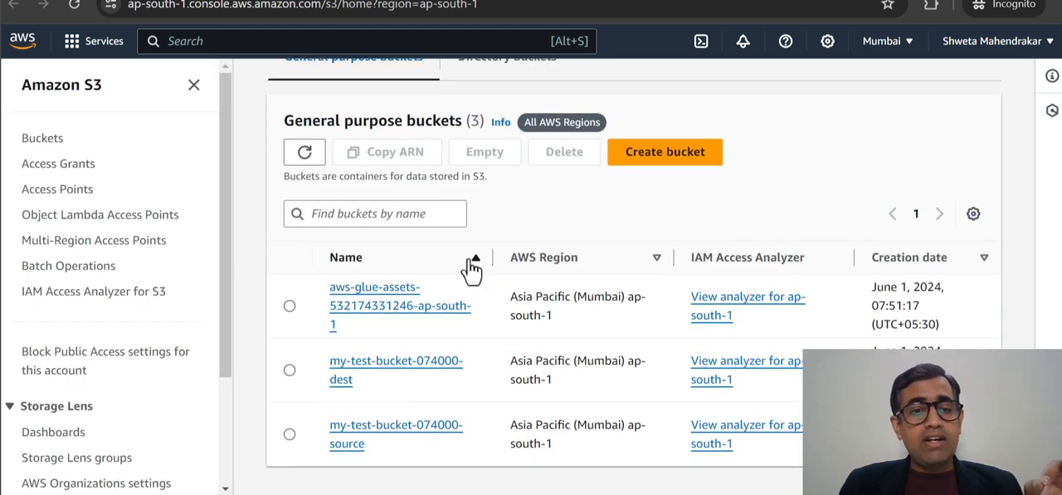
pyautogui.click(380, 421)
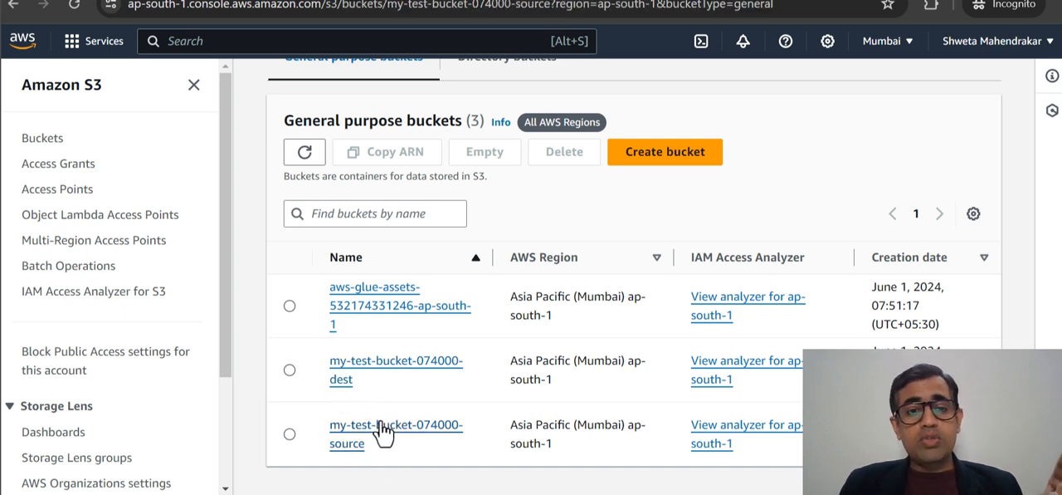
pyautogui.scroll(-2, 521, 383)
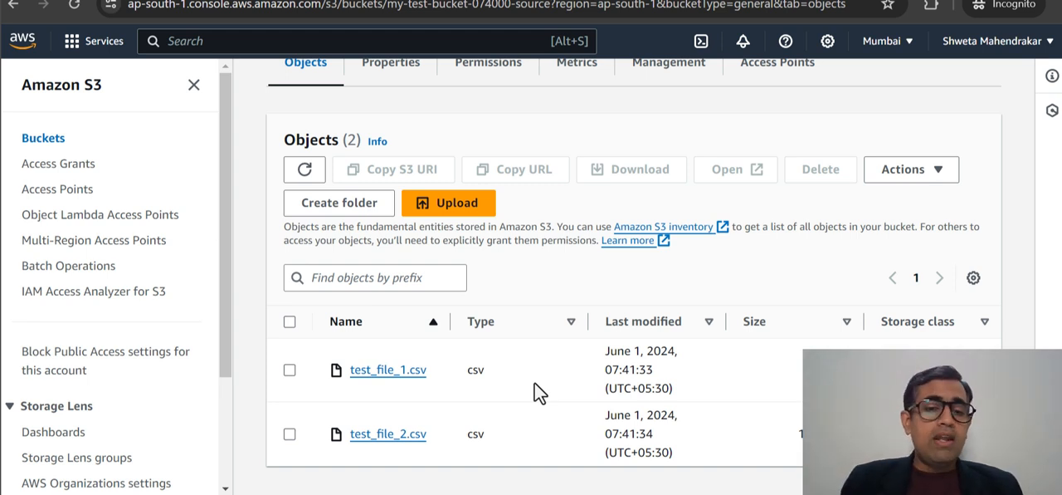
# - Switch to the local Dataset folder, open test_file_1.csv in Excel and examine its columns from id_code through the binds fields
pyautogui.moveTo(463, 494)
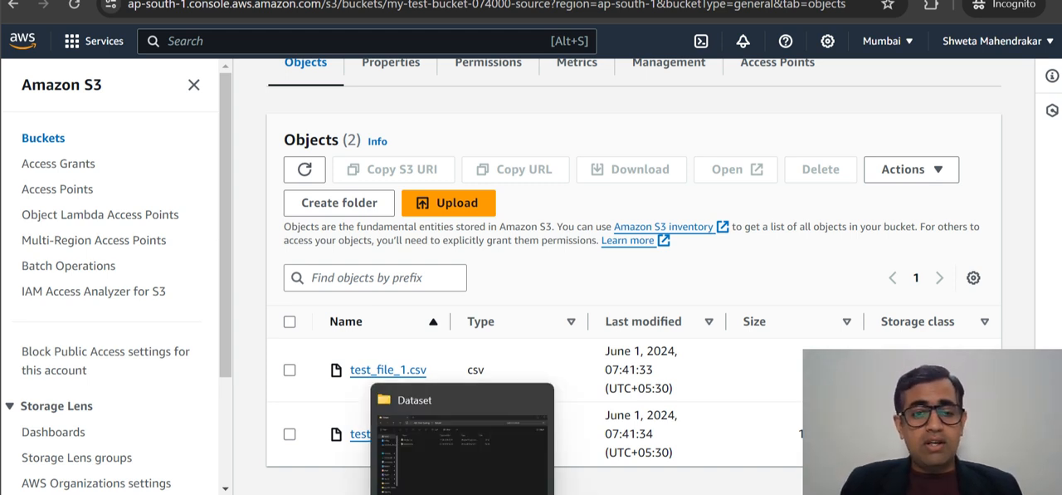
pyautogui.click(470, 459)
pyautogui.click(209, 113)
pyautogui.doubleClick(210, 113)
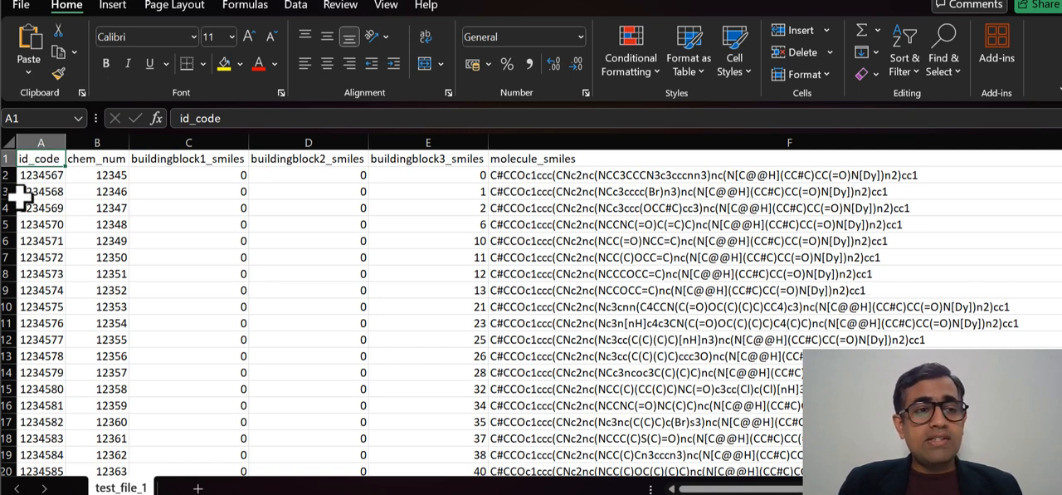
pyautogui.click(89, 159)
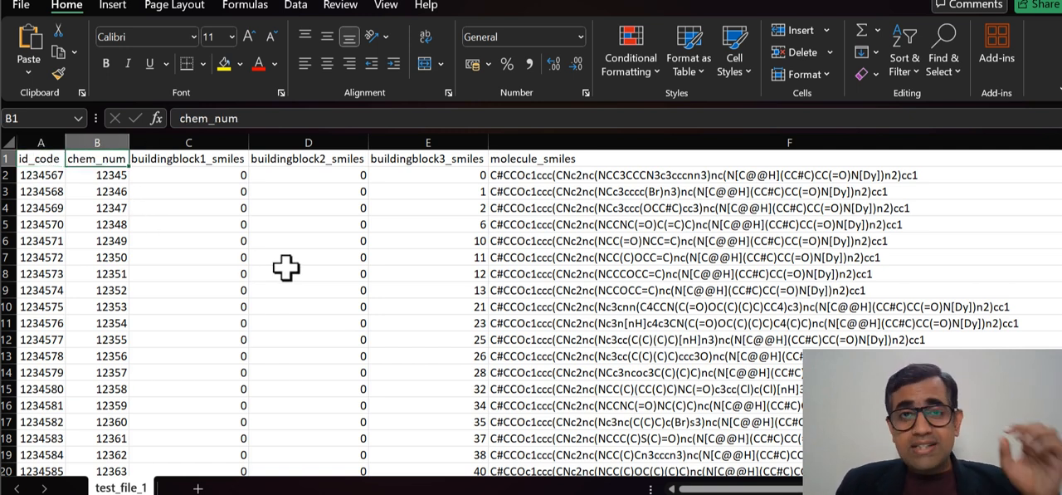
pyautogui.click(174, 162)
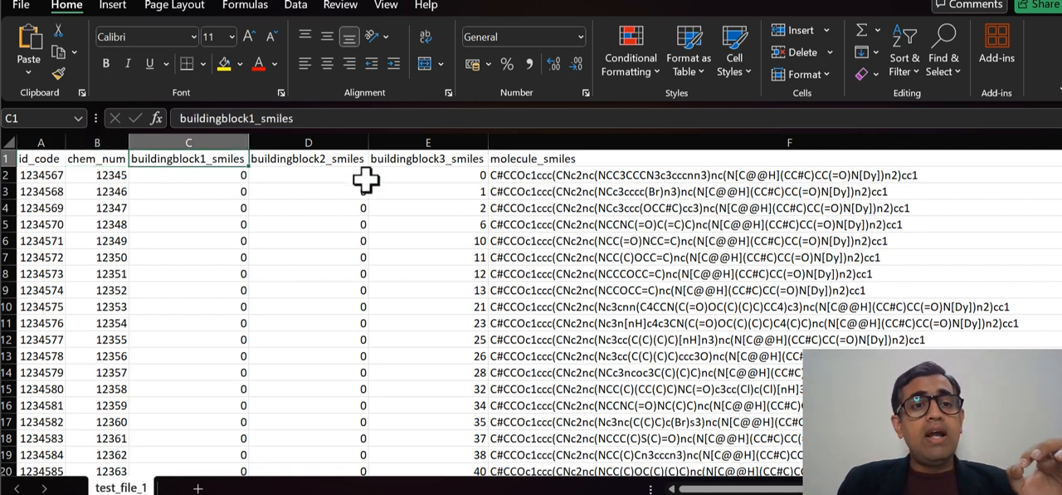
pyautogui.click(613, 162)
pyautogui.click(448, 159)
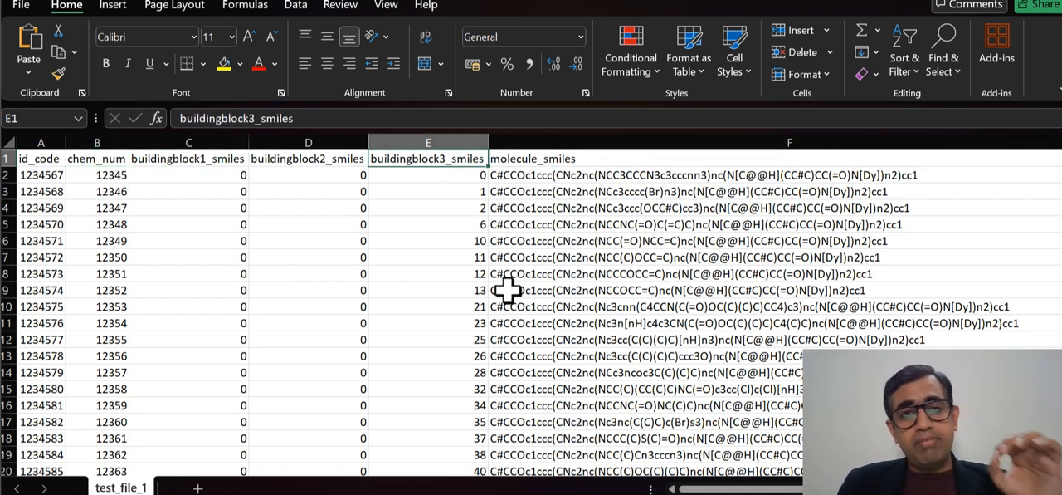
pyautogui.scroll(-4, 505, 289)
pyautogui.scroll(4, 505, 290)
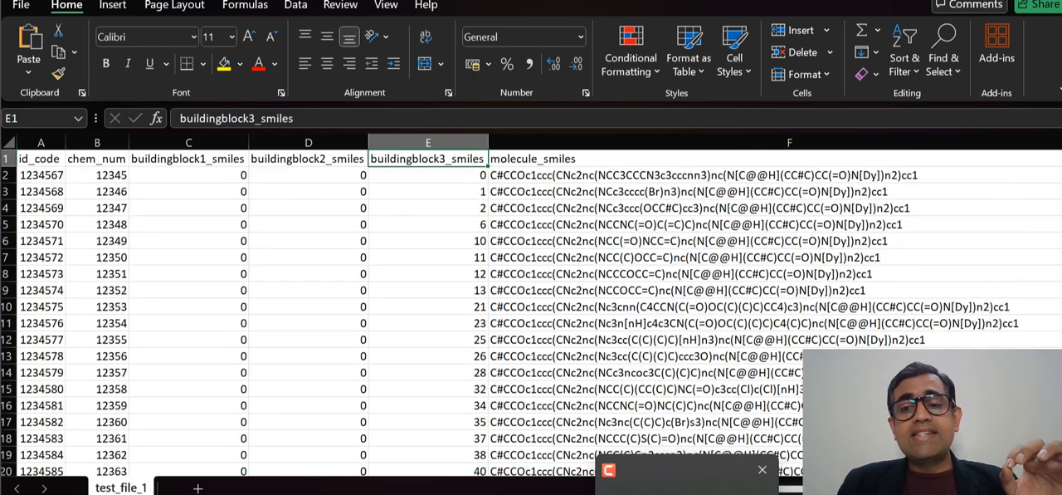
pyautogui.hscroll(3, 540, 304)
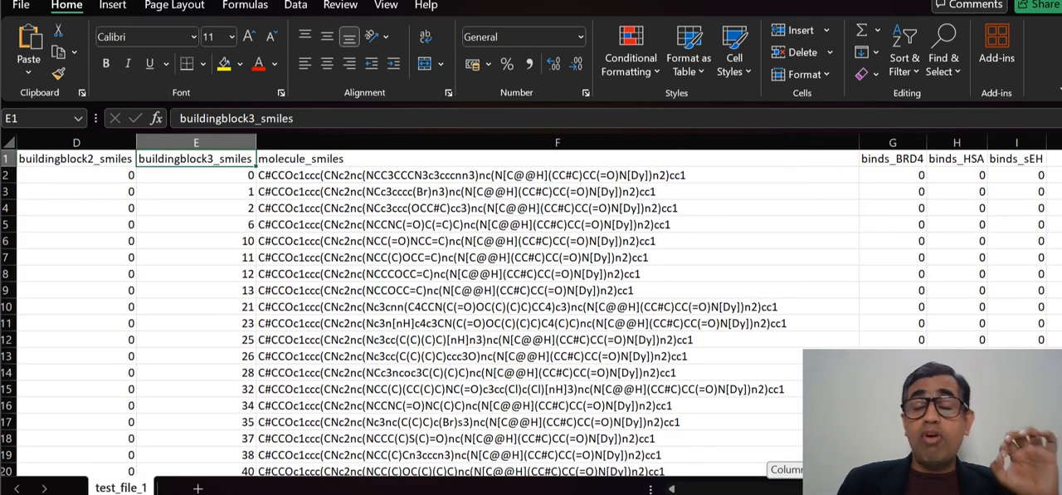
pyautogui.hscroll(-3, 539, 305)
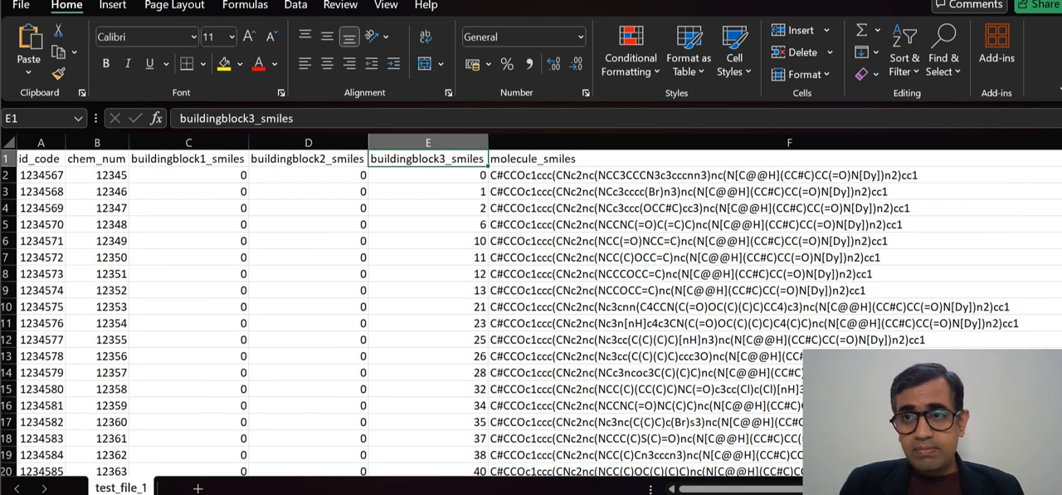
# - Close test_file_1.csv, open test_file_2.csv and auto-fit its columns to examine the data
pyautogui.hotkey('alt', 'F4')
pyautogui.click(612, 371)
pyautogui.click(208, 138)
pyautogui.doubleClick(209, 136)
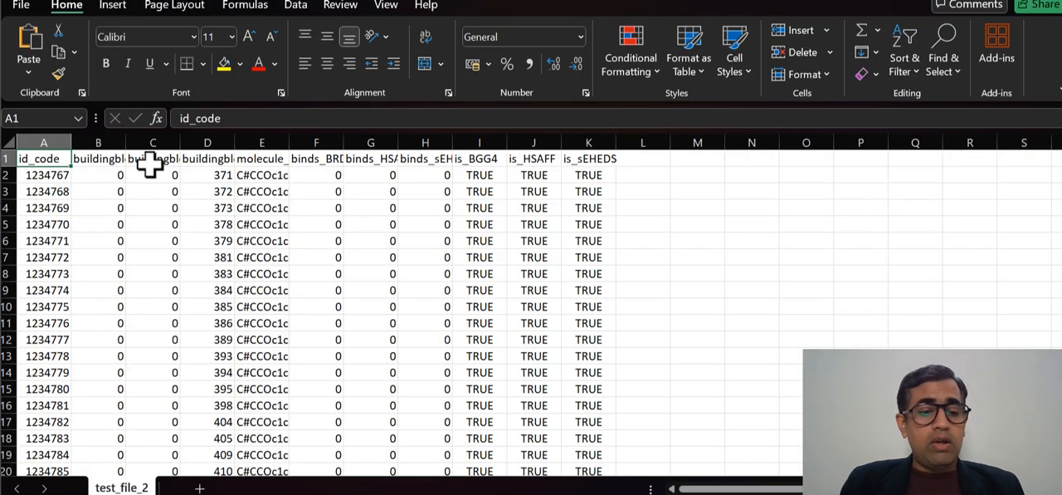
pyautogui.hotkey('ctrl', 'a')
pyautogui.hotkey('ctrl', 'a')
pyautogui.doubleClick(130, 141)
pyautogui.click(155, 241)
pyautogui.scroll(10, 962, 332)
pyautogui.scroll(20, 962, 332)
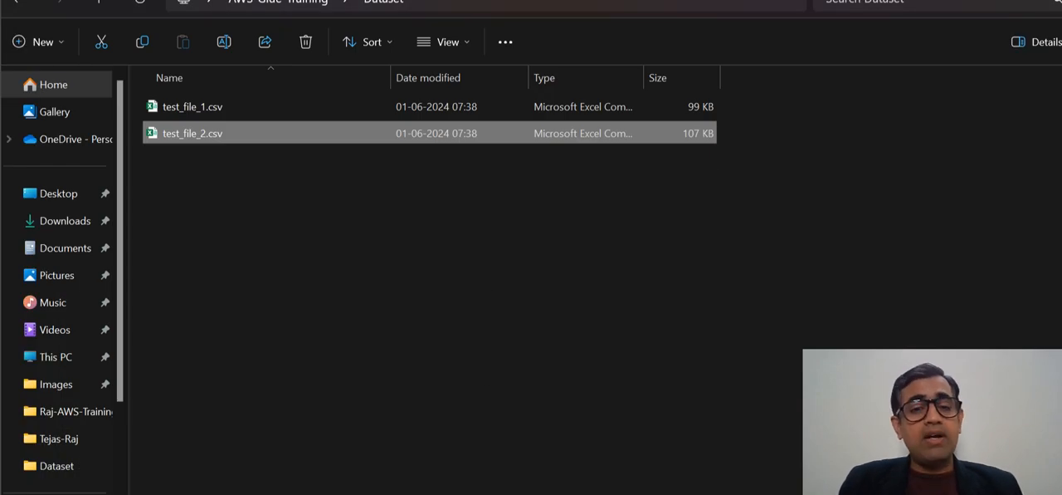
# - Switch to the AWS Glue console in the browser and start a script editor job with the Upload script option
pyautogui.click(576, 447)
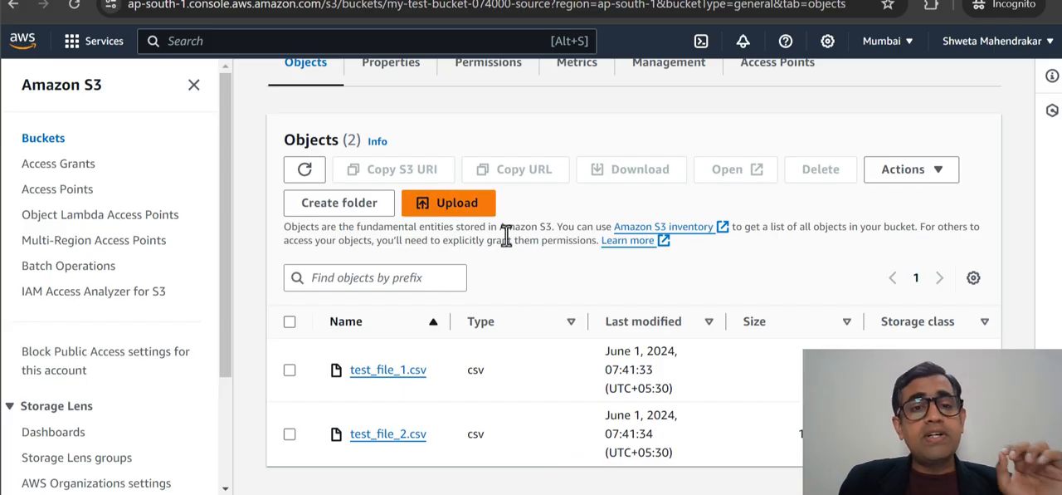
pyautogui.scroll(3, 523, 248)
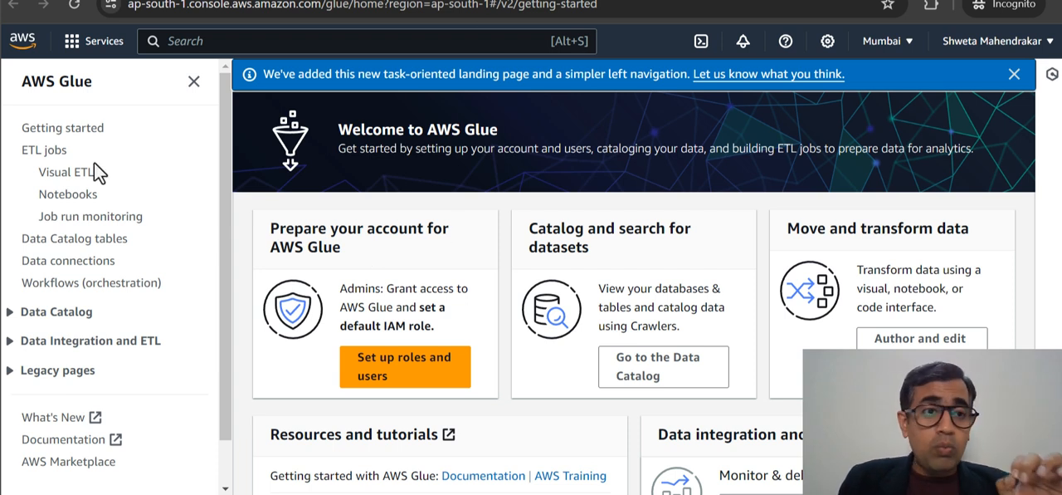
pyautogui.click(69, 177)
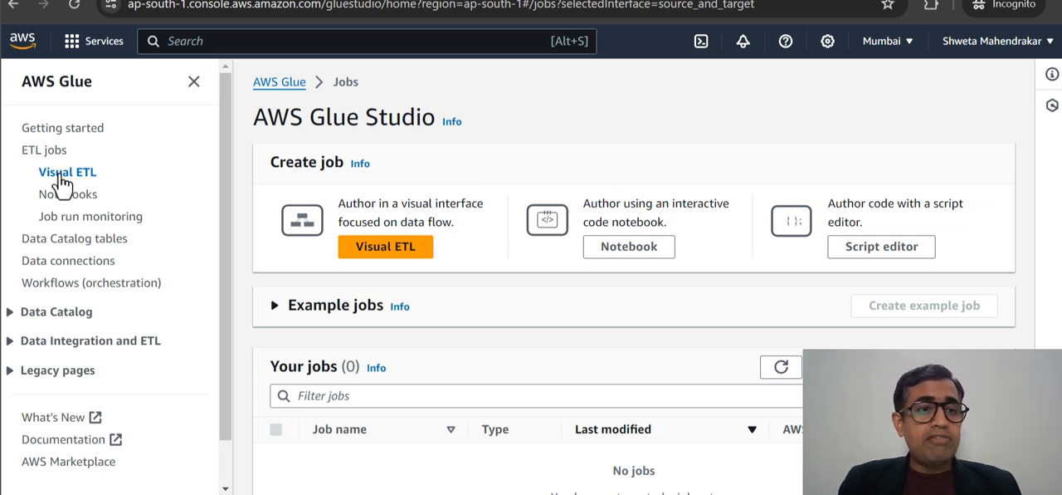
pyautogui.click(888, 260)
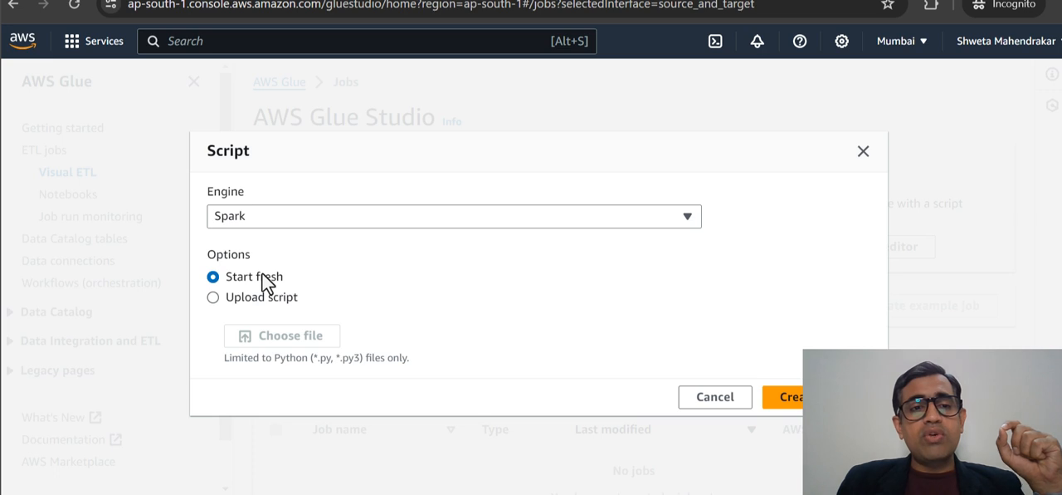
pyautogui.click(263, 296)
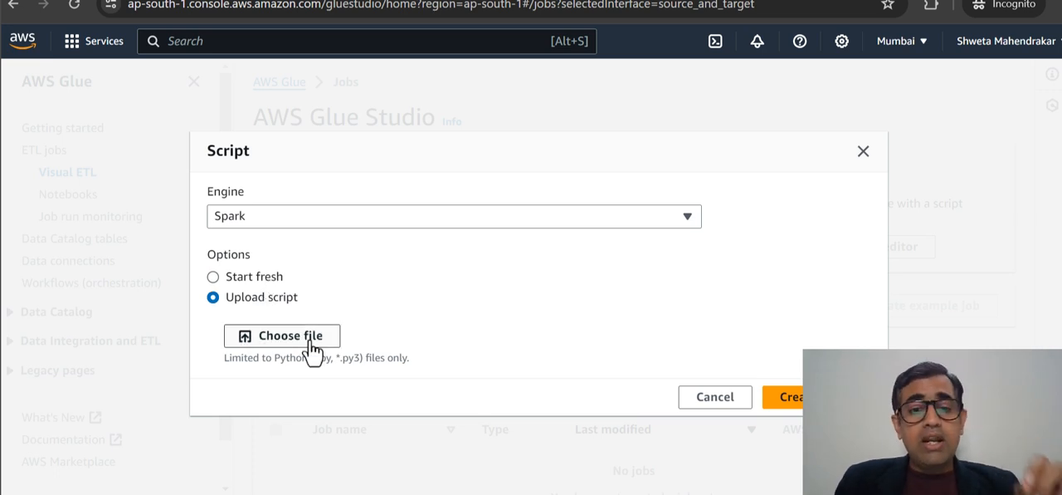
# - Review the Glue-Script.py source in the text editor and return to the Glue script dialog
pyautogui.moveTo(349, 493)
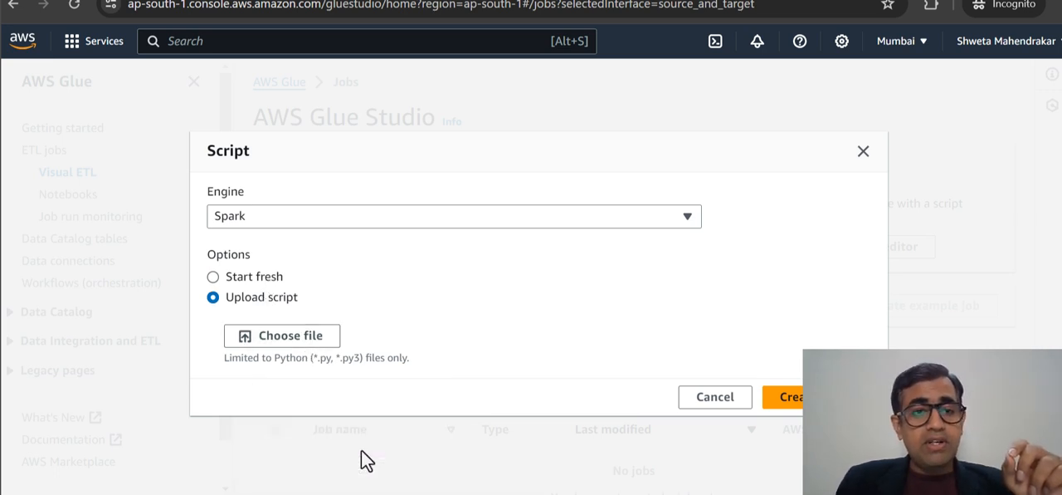
pyautogui.click(361, 452)
pyautogui.scroll(6, 418, 280)
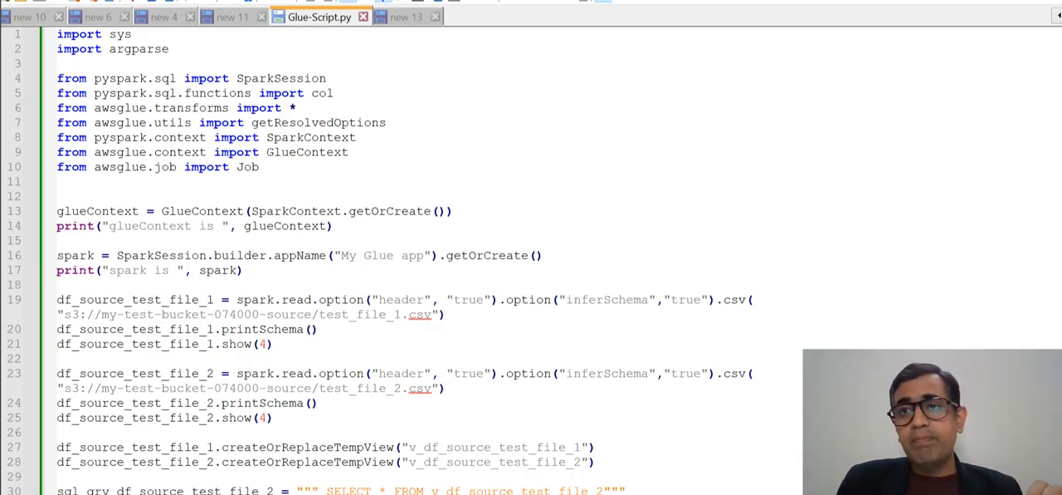
pyautogui.click(297, 493)
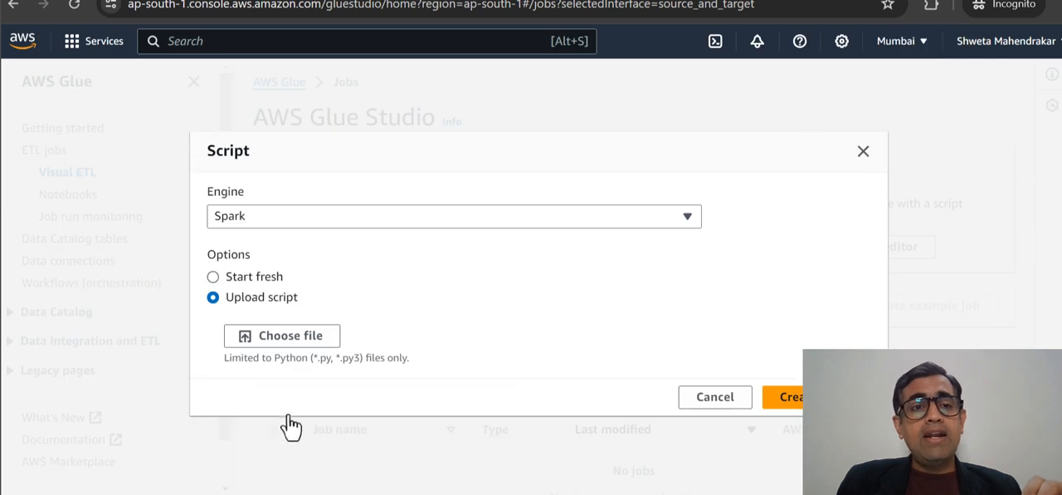
# - Upload Glue-Script.py from the AWS-Glue-Training folder and create the script job
pyautogui.click(277, 340)
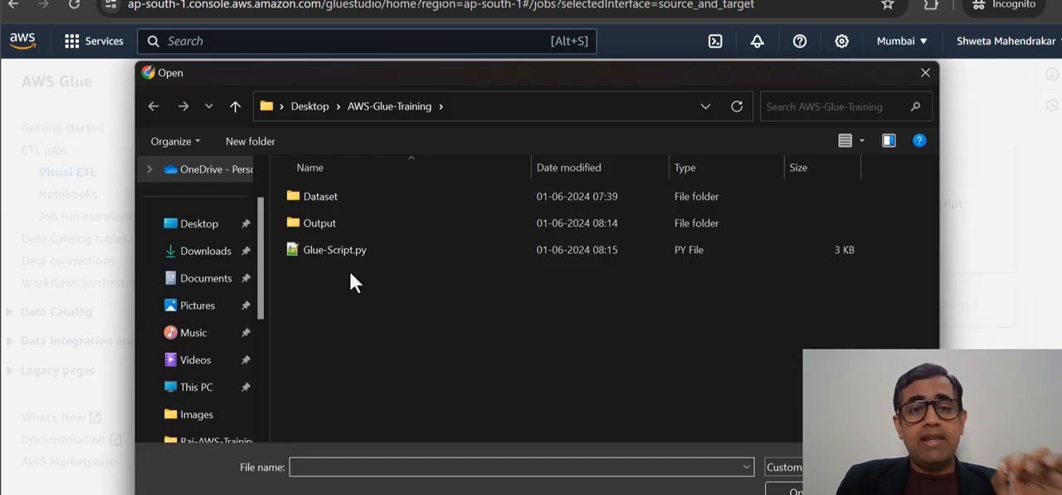
pyautogui.click(347, 252)
pyautogui.click(782, 491)
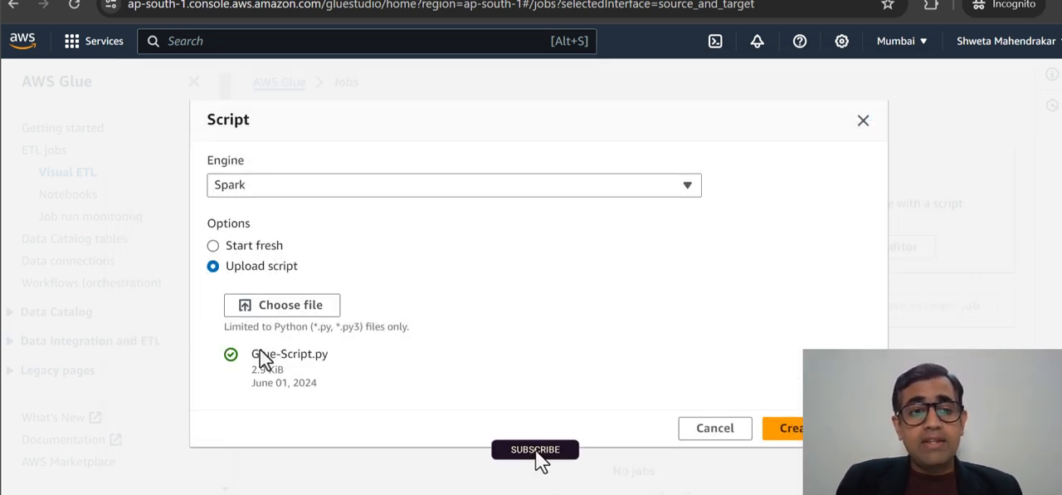
pyautogui.click(789, 427)
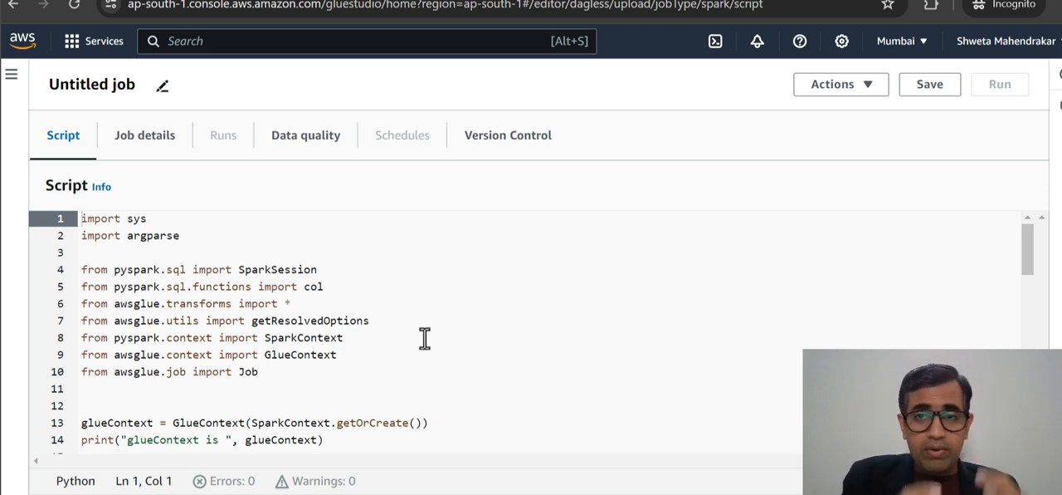
# - Name the job Glue-job-1 and try to save it
pyautogui.click(91, 84)
pyautogui.hotkey('ctrl', 'a')
pyautogui.write('Glu')
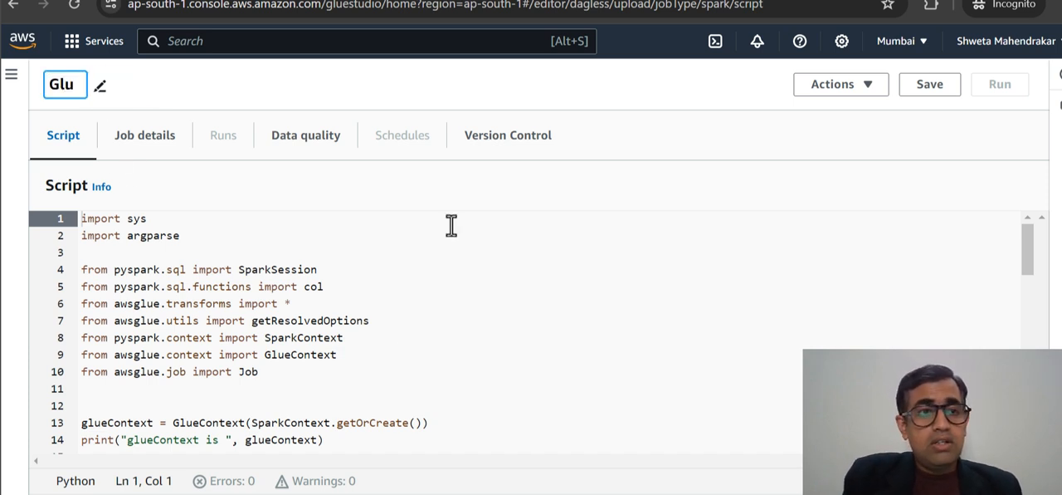
pyautogui.write('e-job-1')
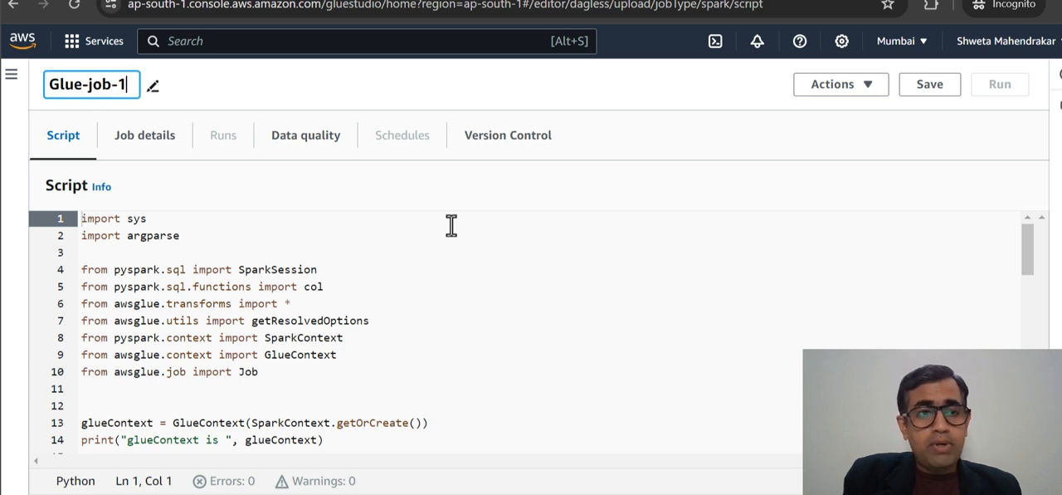
pyautogui.click(669, 282)
pyautogui.click(930, 84)
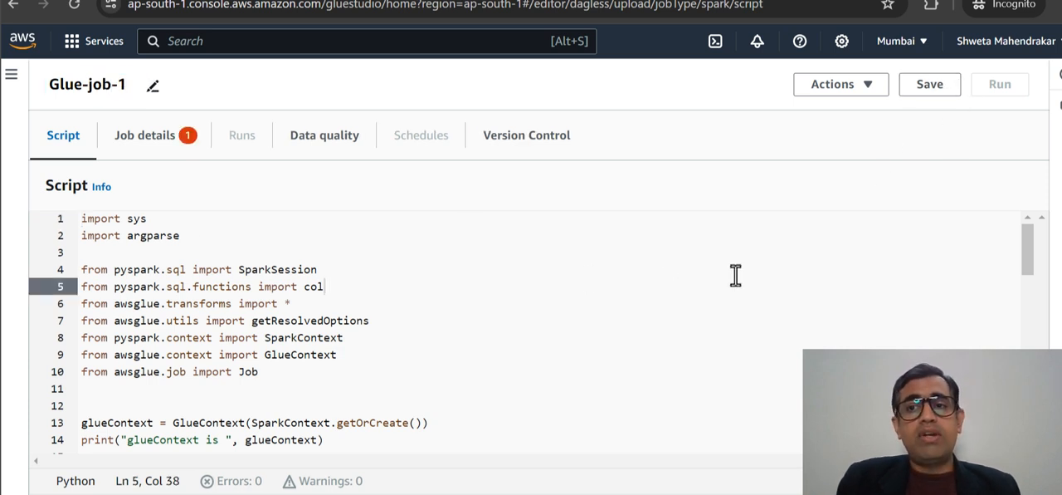
# - Open the job details and check which IAM roles can be assigned to the job
pyautogui.click(171, 141)
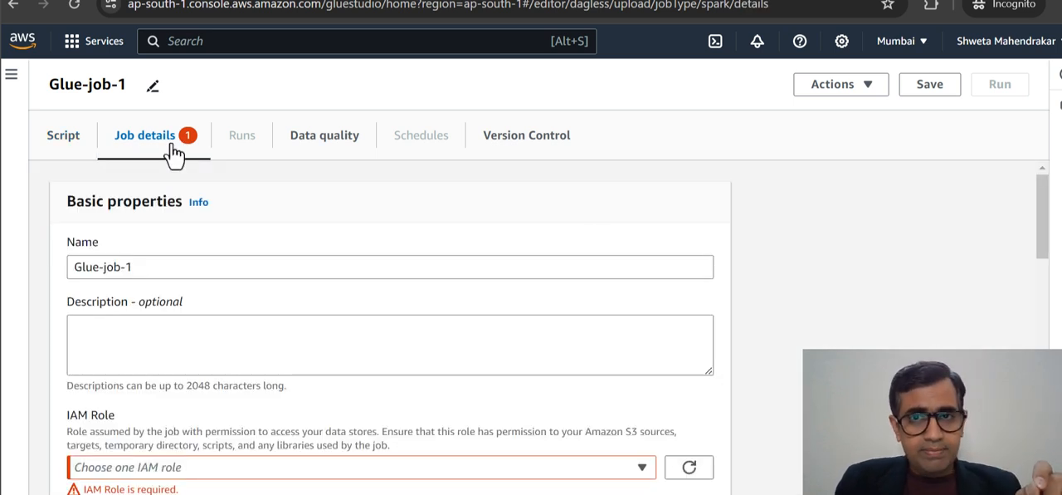
pyautogui.scroll(-2, 634, 230)
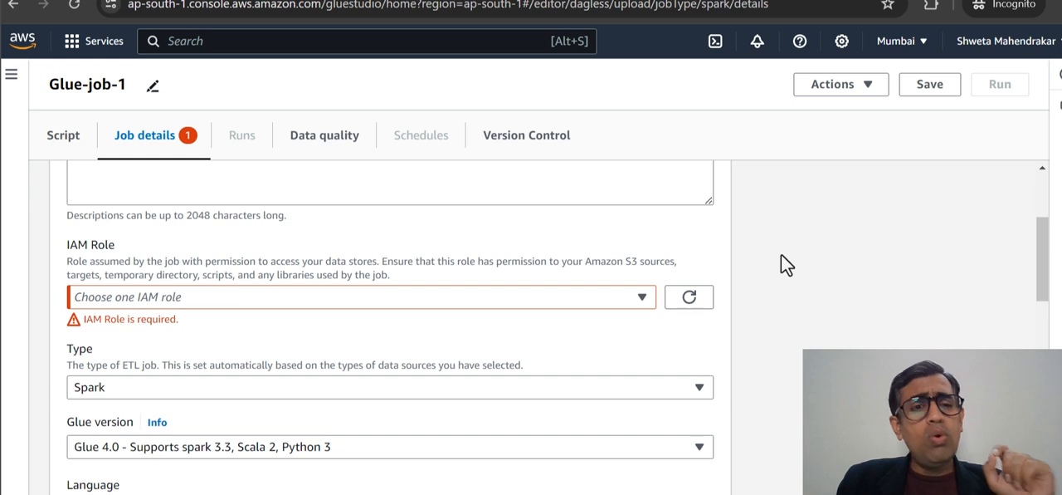
pyautogui.click(639, 298)
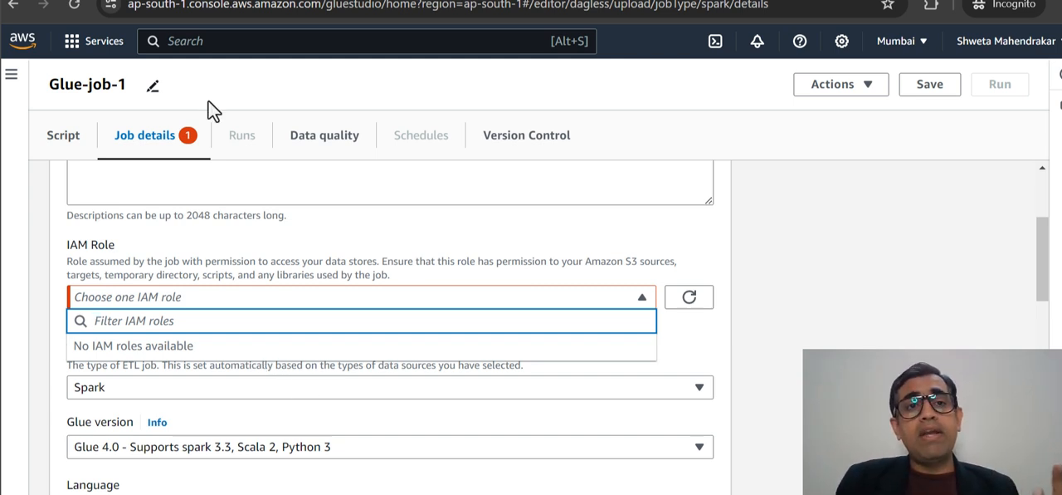
# - Look again at the source bucket's objects in S3 and return to the Glue job details
pyautogui.click(296, 0)
pyautogui.scroll(-2, 702, 278)
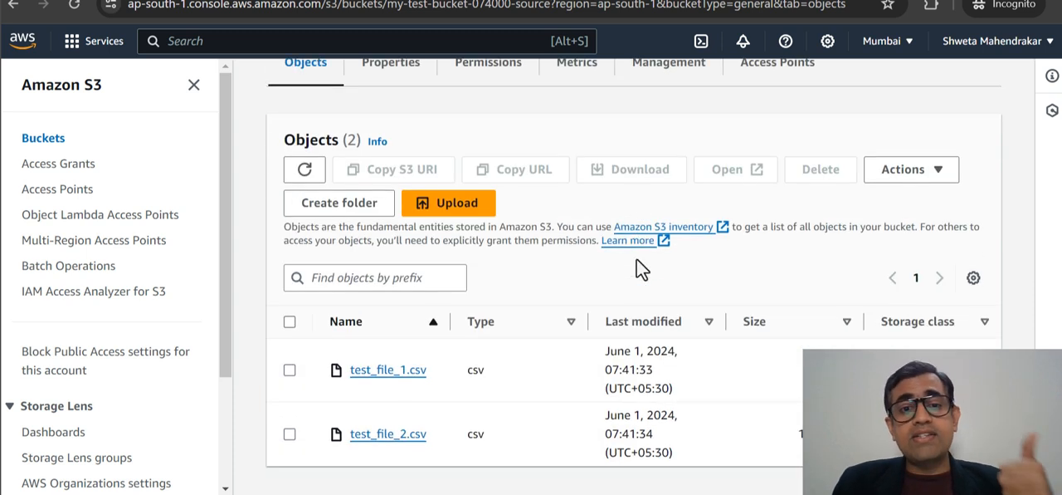
pyautogui.click(521, 0)
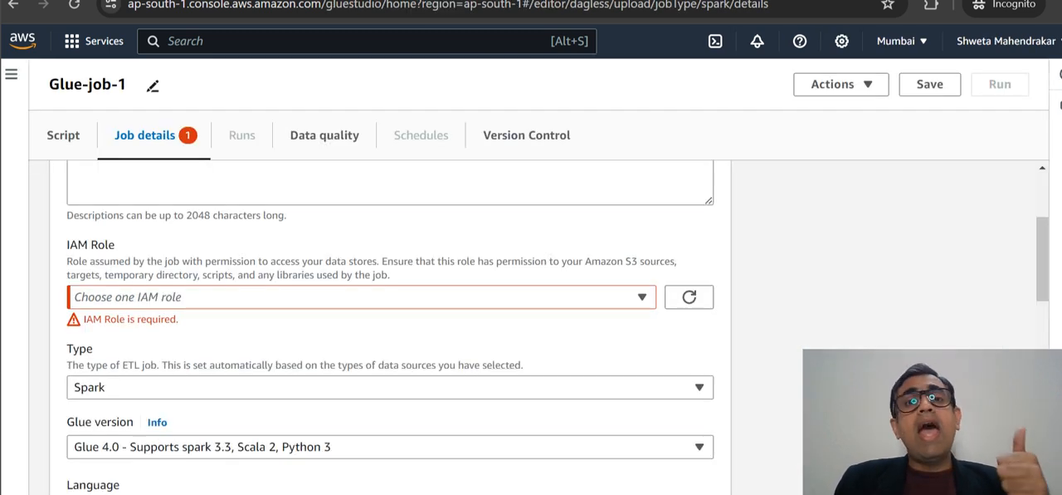
# - Switch to the IAM console and start a new role with Glue as the trusted AWS service and use case
pyautogui.click(664, 0)
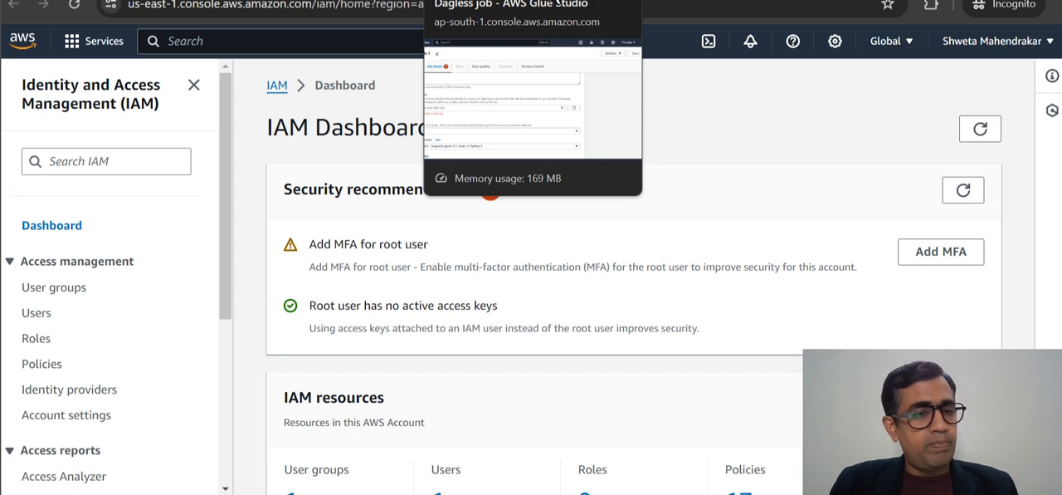
pyautogui.click(36, 340)
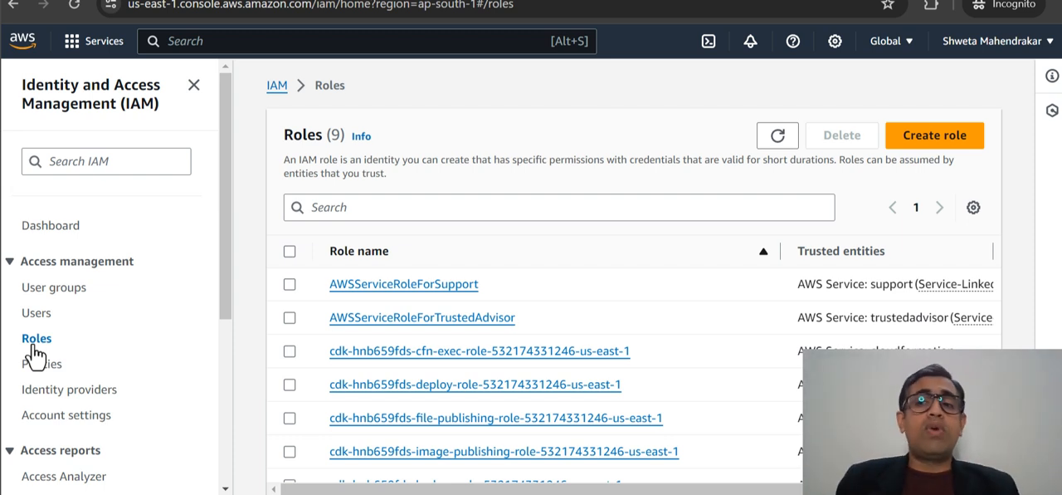
pyautogui.click(930, 144)
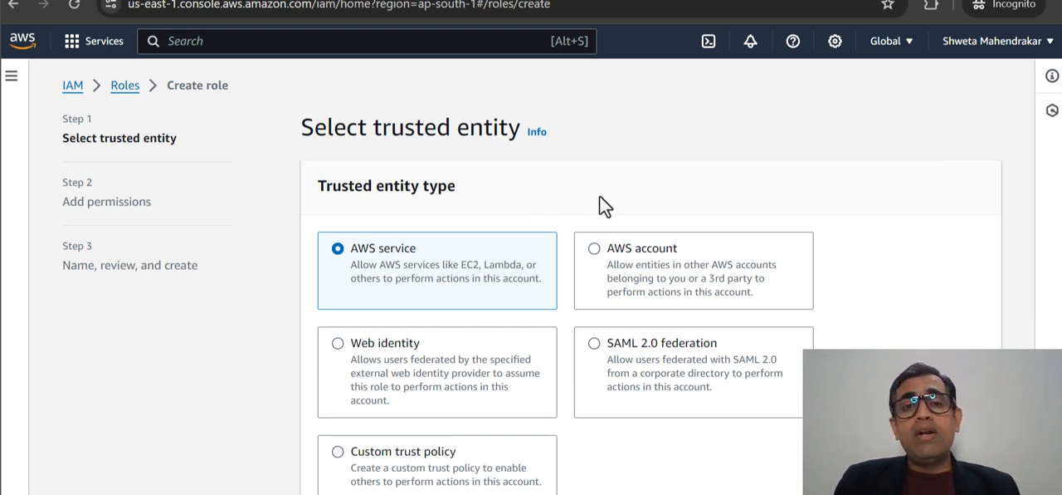
pyautogui.scroll(-3, 869, 141)
pyautogui.click(581, 406)
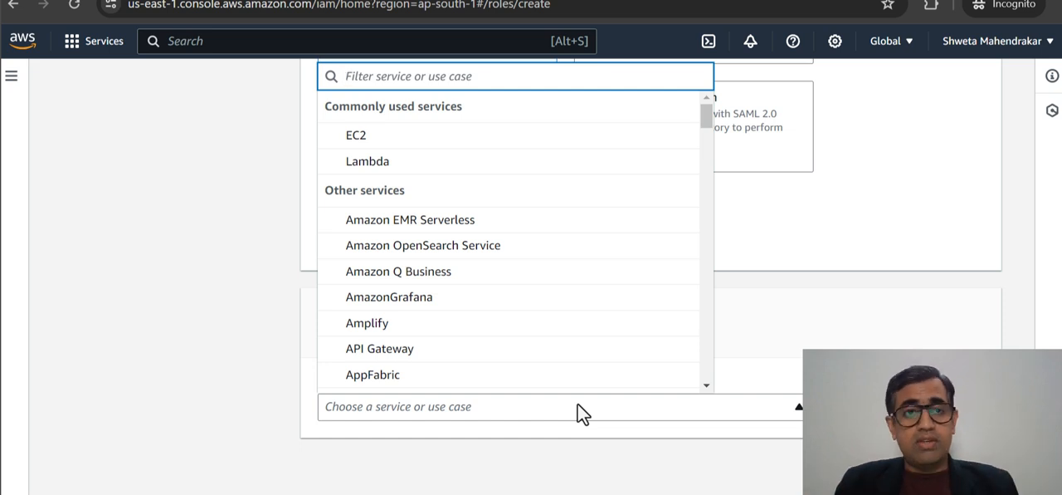
pyautogui.write('glu')
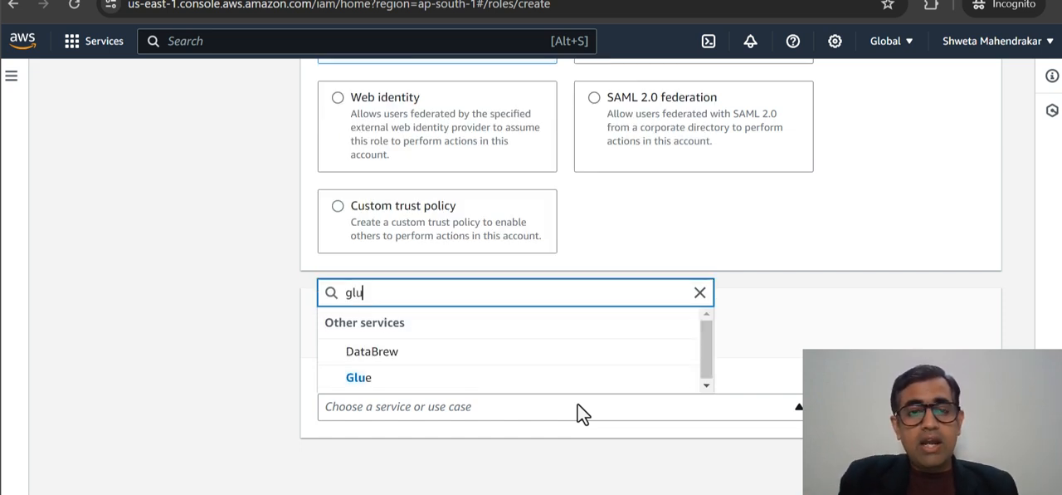
pyautogui.click(359, 376)
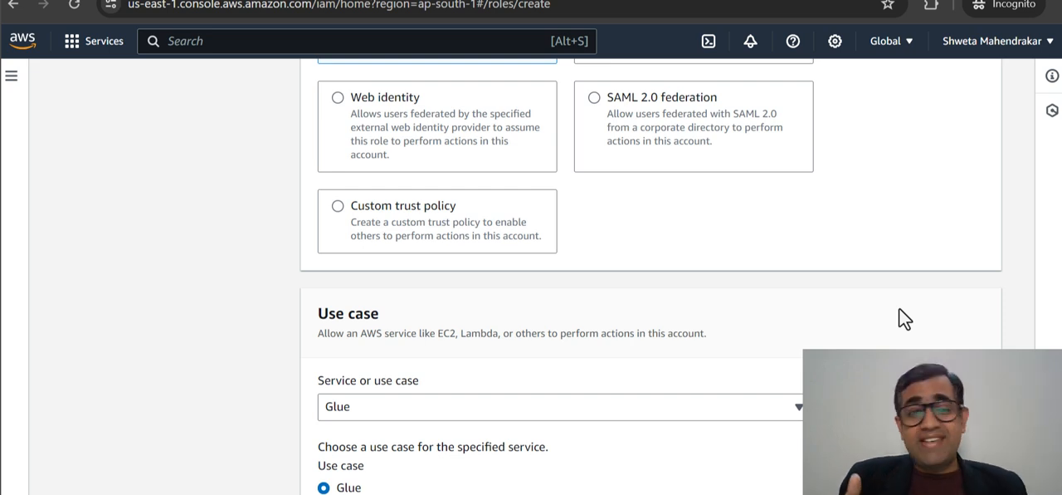
pyautogui.scroll(-1, 901, 292)
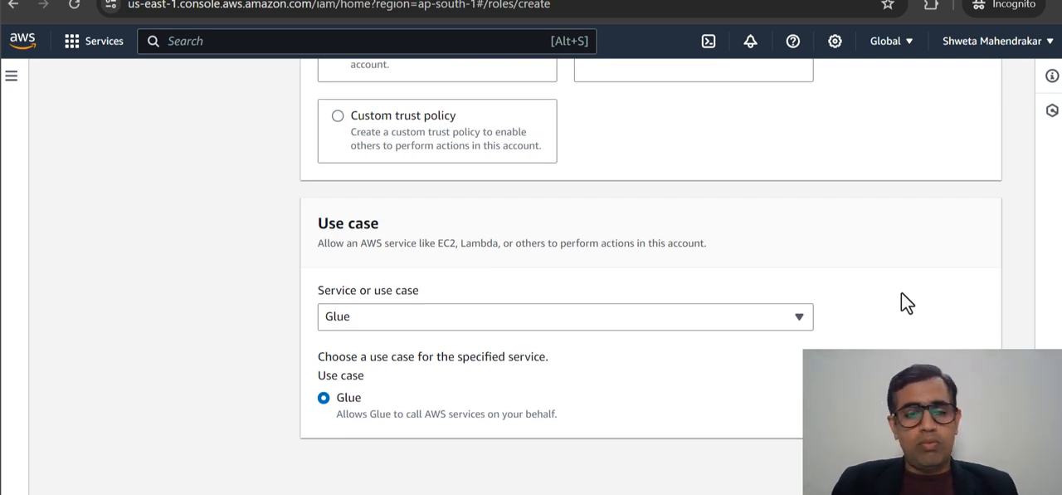
pyautogui.click(972, 466)
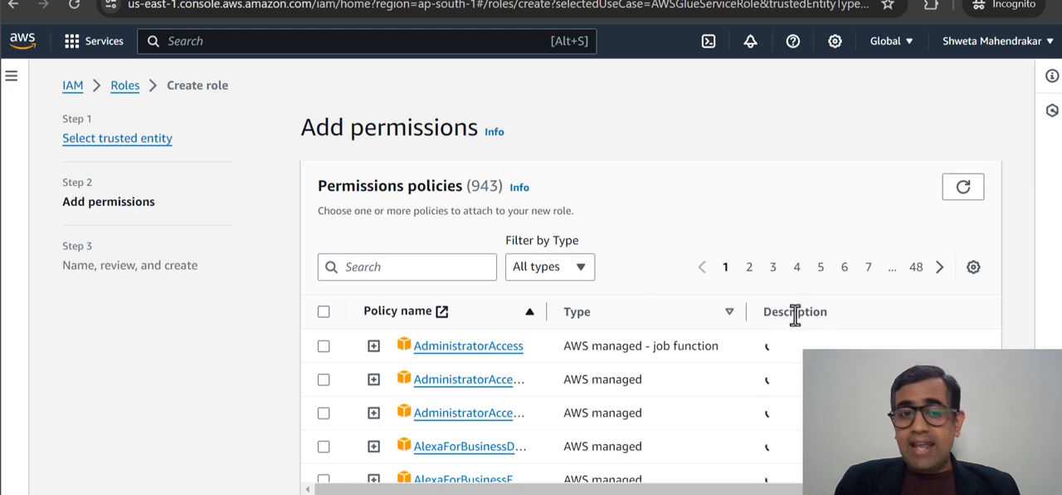
# - Find the AmazonS3FullAccess policy and select it for the new role
pyautogui.click(430, 272)
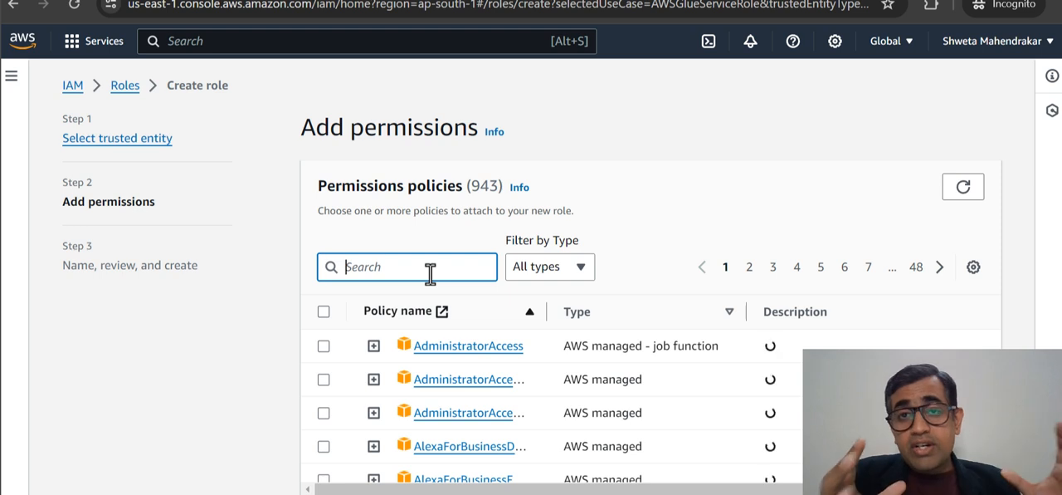
pyautogui.write('s3fu')
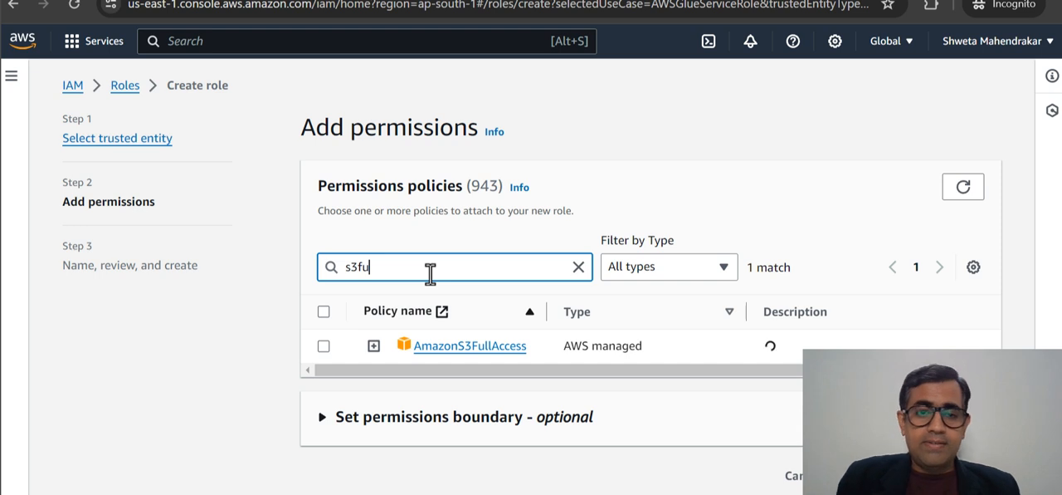
pyautogui.click(320, 352)
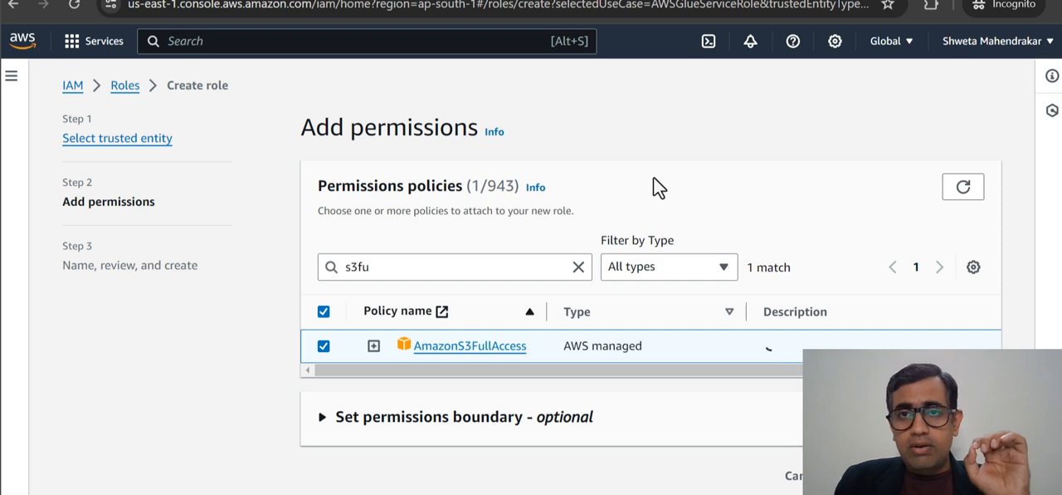
# - Add the CloudWatchFullAccess policy to the new role's permissions and continue to the naming and review stage
pyautogui.moveTo(495, 268); pyautogui.dragTo(335, 264)
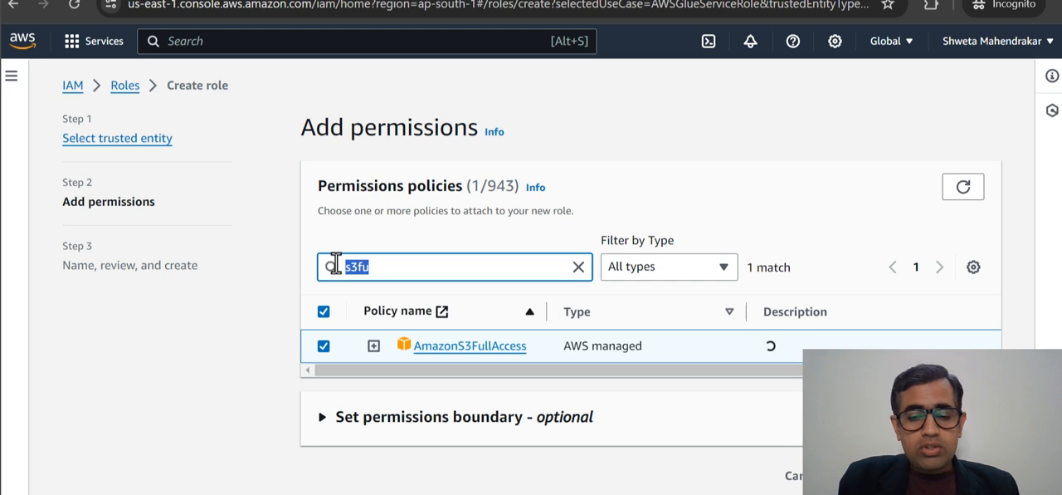
pyautogui.write('cloudwatchfu')
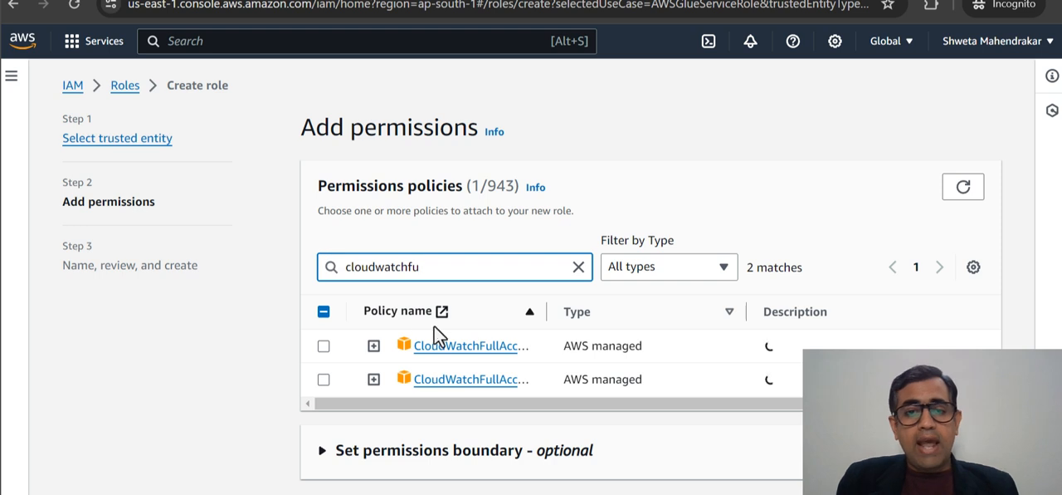
pyautogui.moveTo(546, 309); pyautogui.dragTo(689, 307)
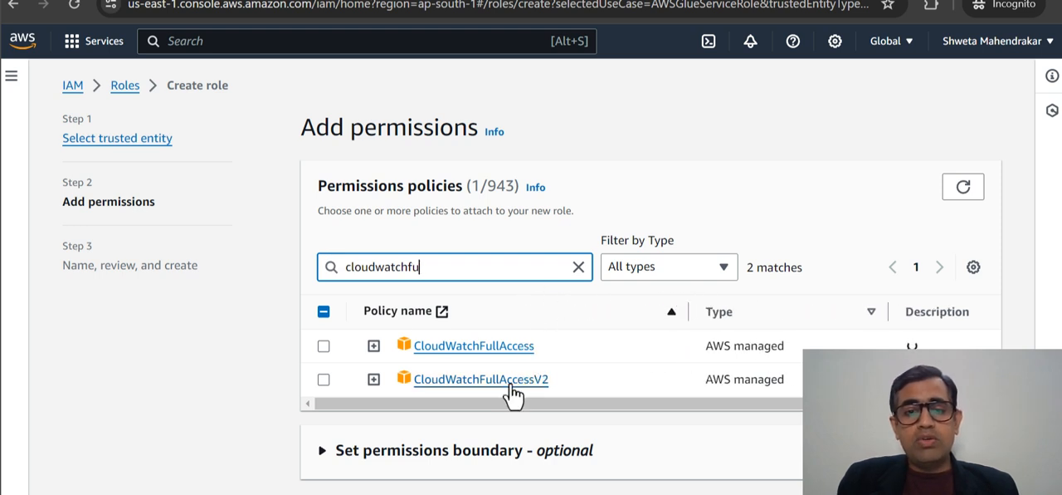
pyautogui.click(324, 346)
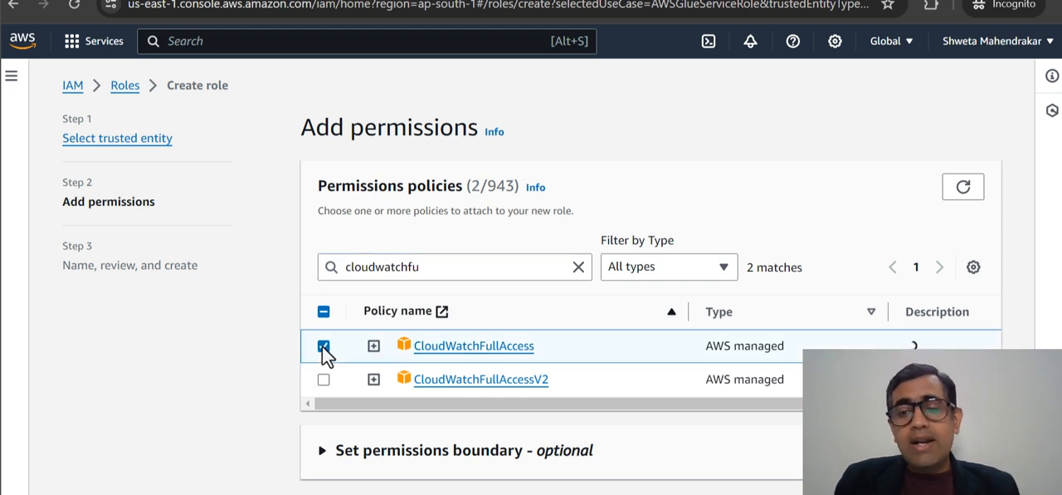
pyautogui.scroll(-1, 1029, 309)
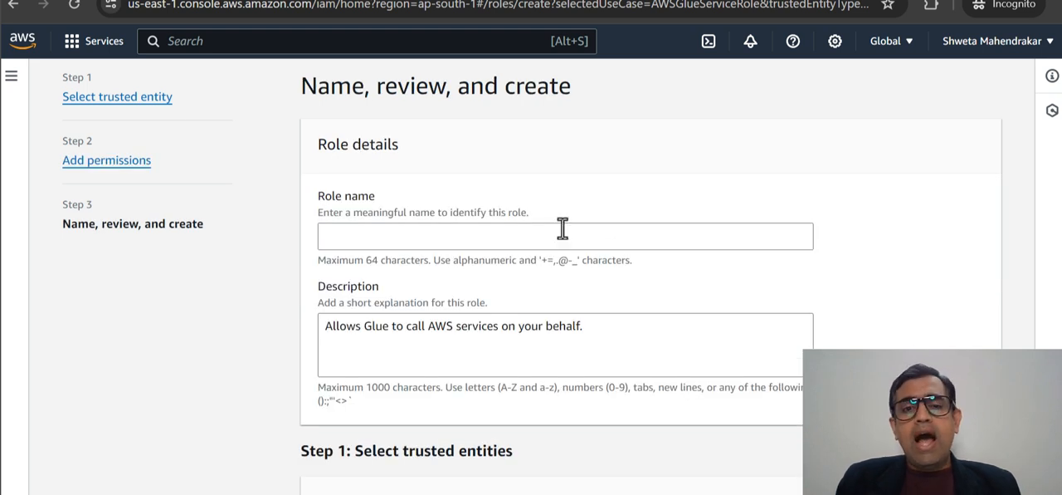
# - Enter Glue-S3-cw-full-access-role as both the role name and its description
pyautogui.click(563, 229)
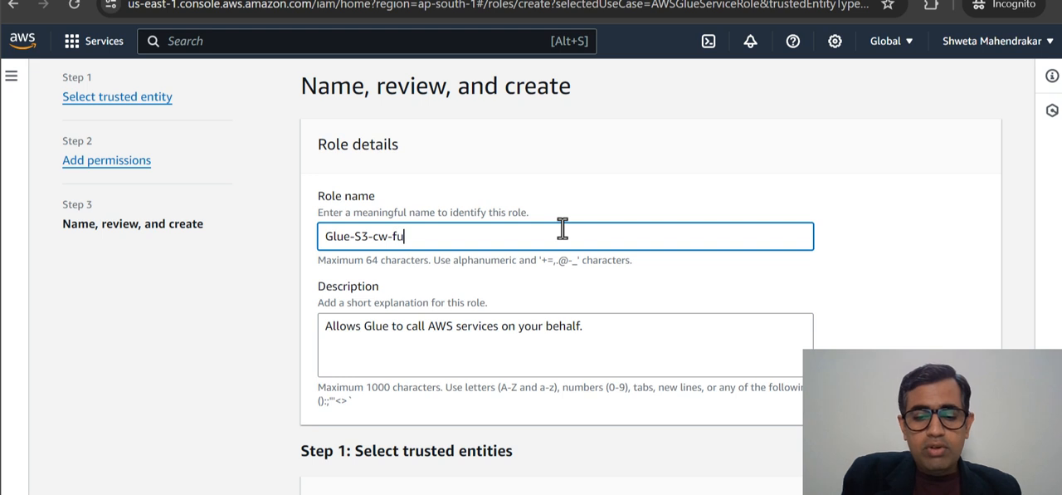
pyautogui.write('Glue-S3-cw-full-access')
pyautogui.hotkey('ctrl', 'a')
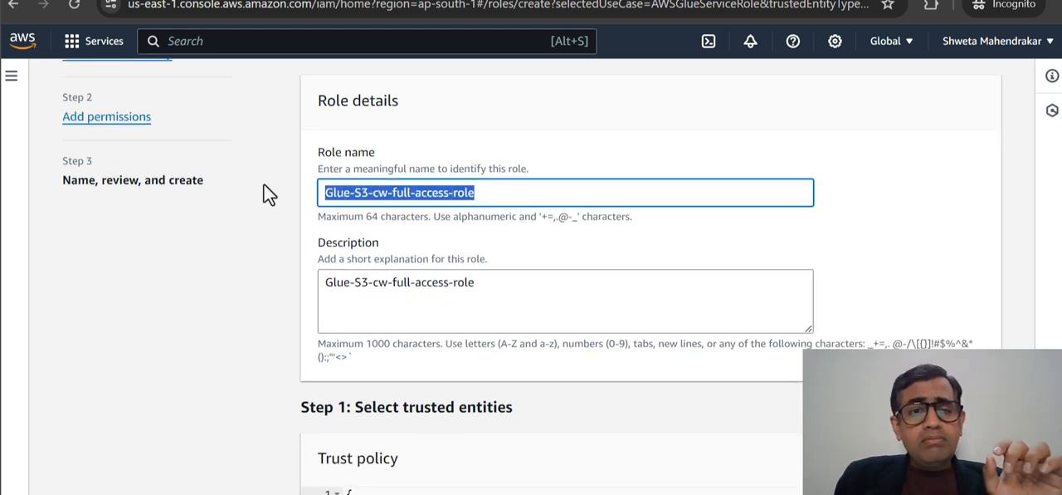
pyautogui.click(501, 193)
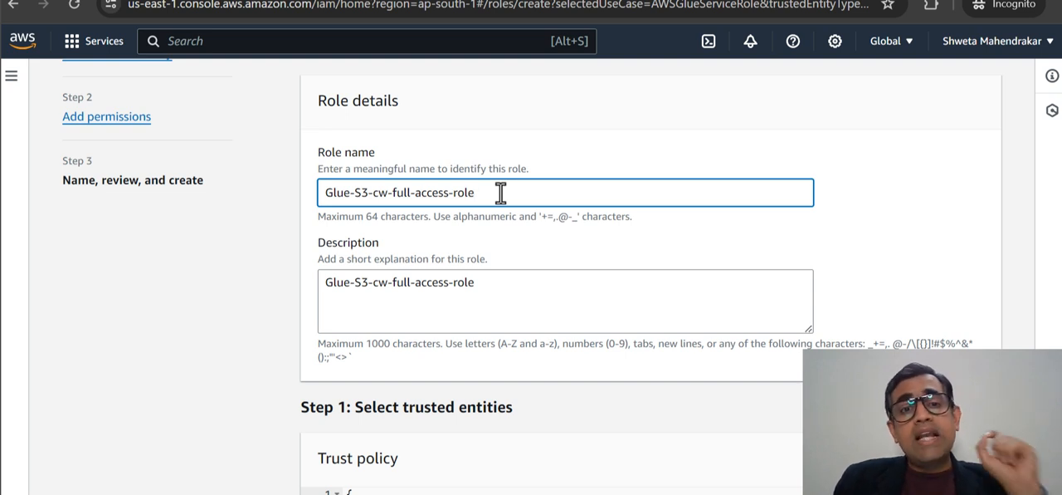
pyautogui.scroll(-1, 505, 200)
pyautogui.click(514, 210)
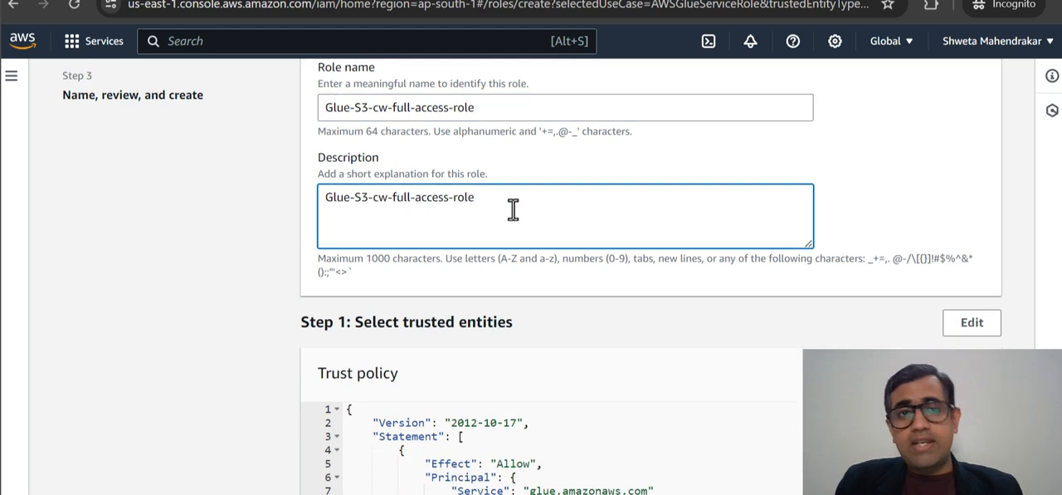
# - Review the role's trust policy and attached permission policies, and create the role
pyautogui.scroll(-3, 513, 209)
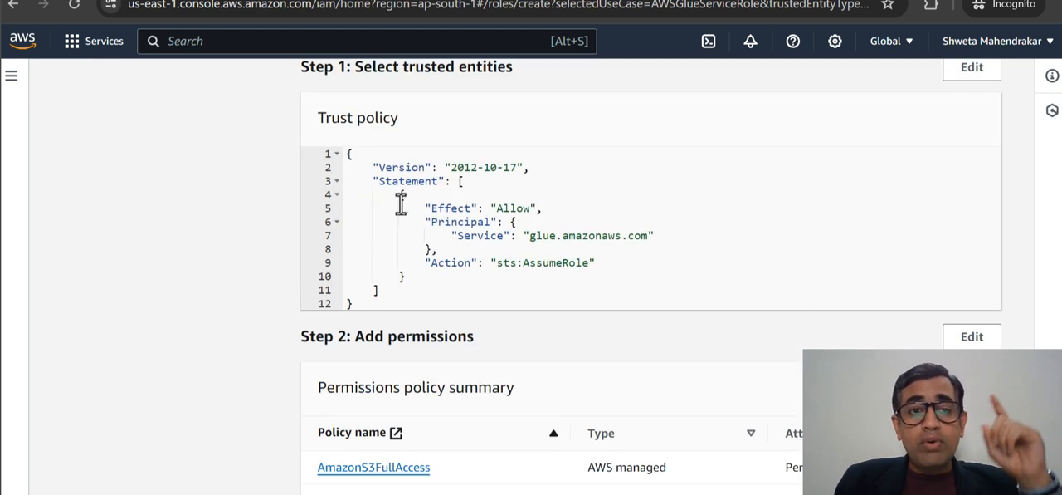
pyautogui.doubleClick(503, 209)
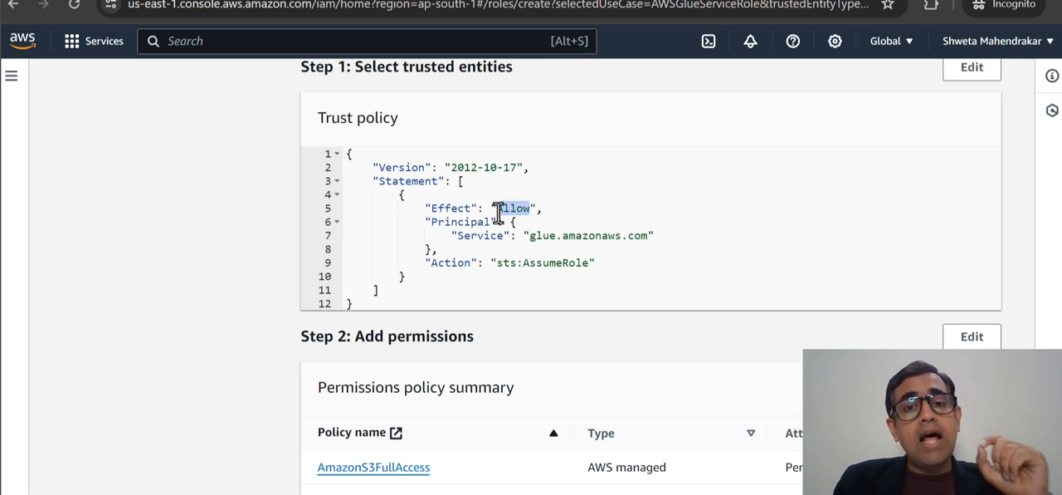
pyautogui.doubleClick(580, 236)
pyautogui.doubleClick(551, 263)
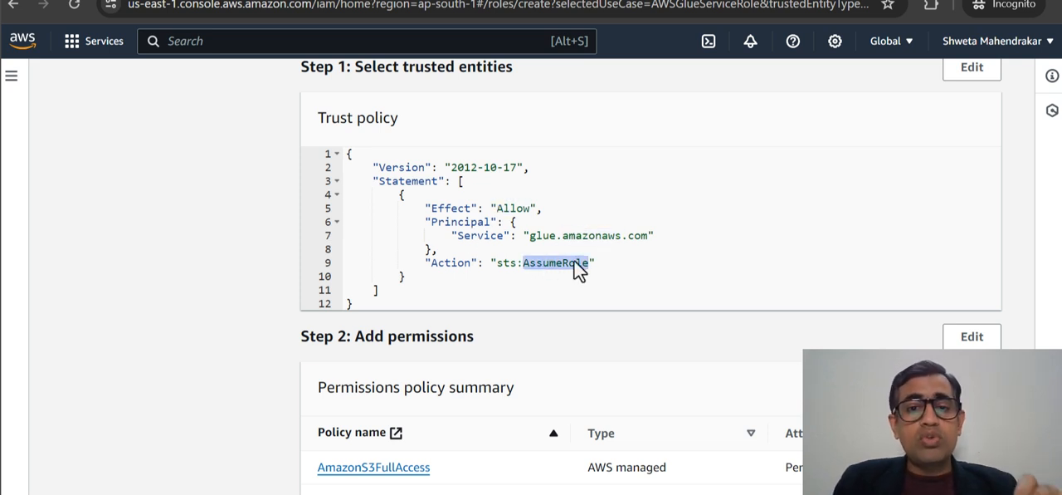
pyautogui.scroll(-2, 668, 264)
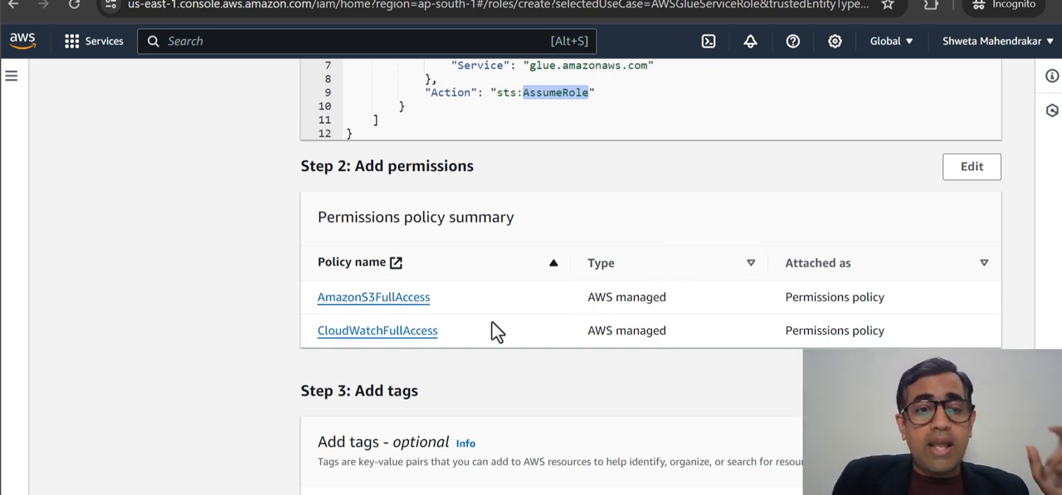
pyautogui.scroll(-2, 516, 331)
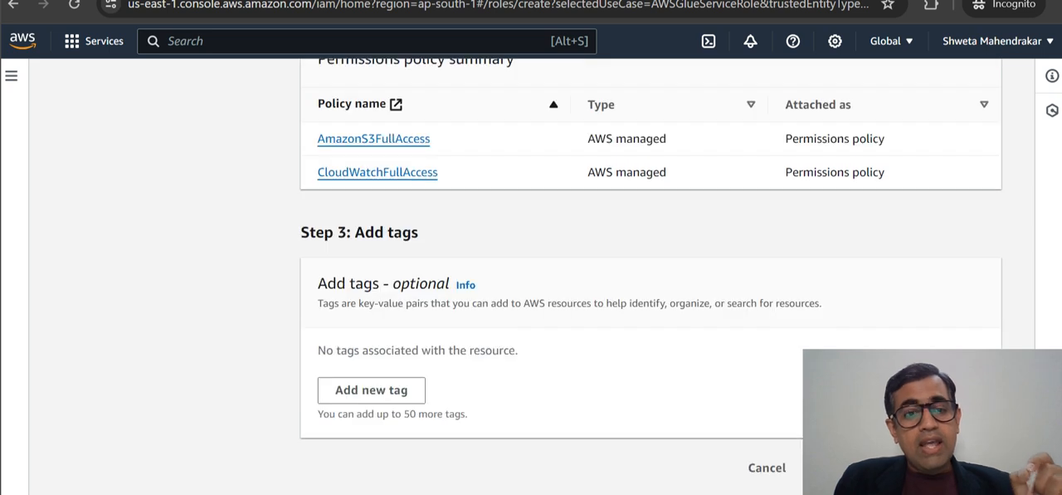
pyautogui.click(951, 467)
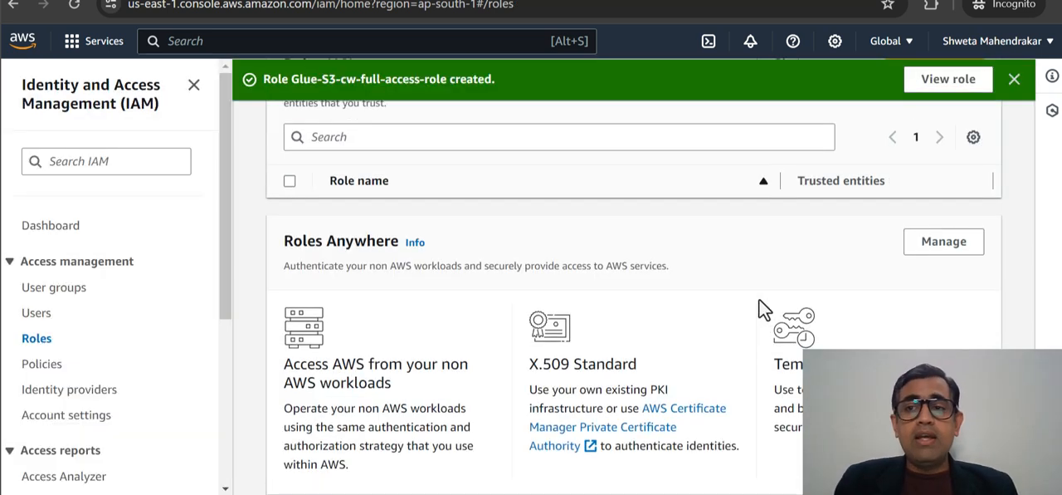
# - Check the new Glue-S3-cw-full-access-role in IAM and return to the Glue job details
pyautogui.scroll(-1, 522, 398)
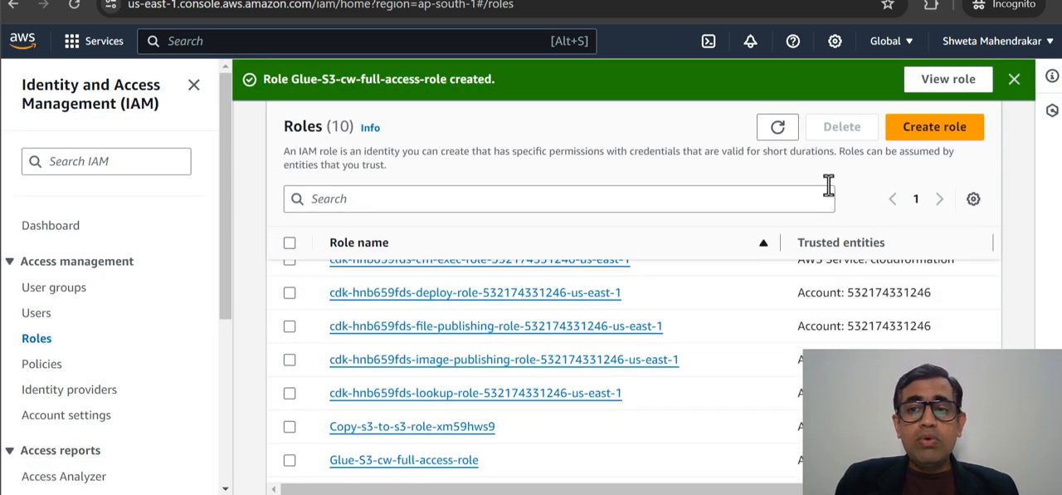
pyautogui.click(947, 79)
pyautogui.scroll(-3, 727, 259)
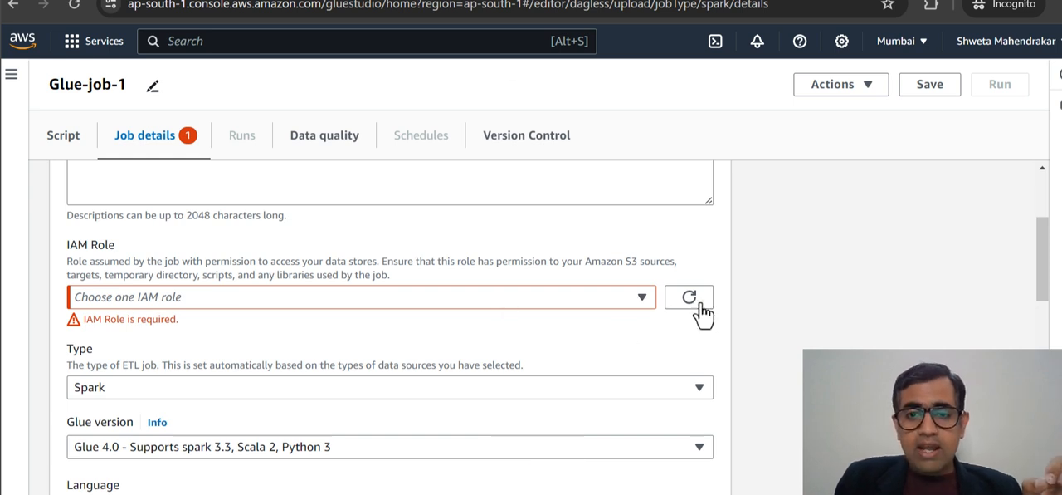
# - Refresh the available IAM roles and assign Glue-S3-cw-full-access-role to Glue-job-1
pyautogui.click(634, 298)
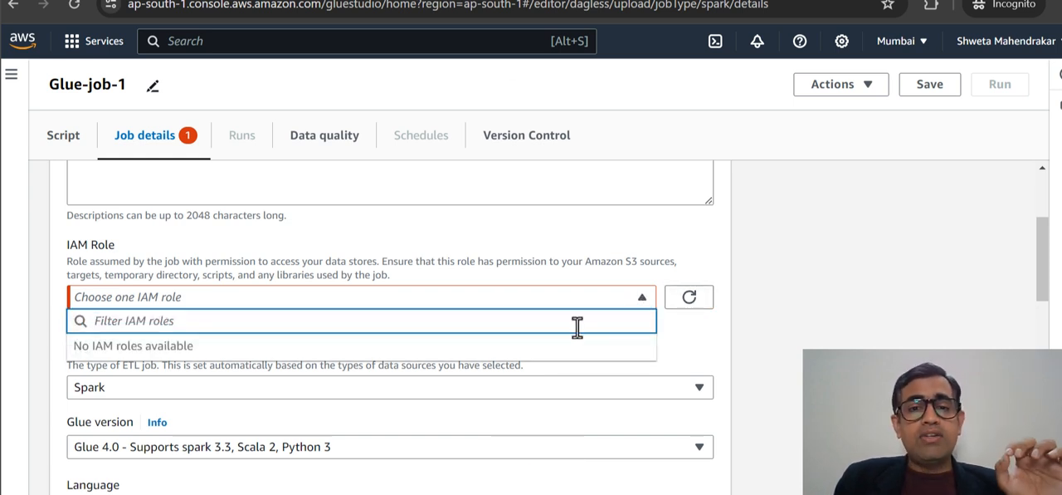
pyautogui.click(701, 297)
pyautogui.click(616, 300)
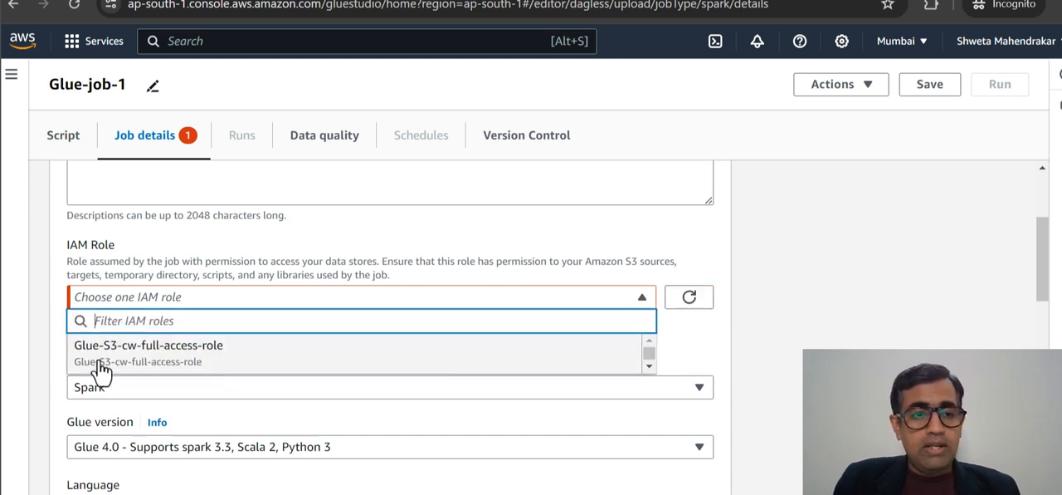
pyautogui.click(220, 361)
# - Save Glue-job-1 and dismiss the notification
pyautogui.scroll(3, 761, 305)
pyautogui.click(912, 94)
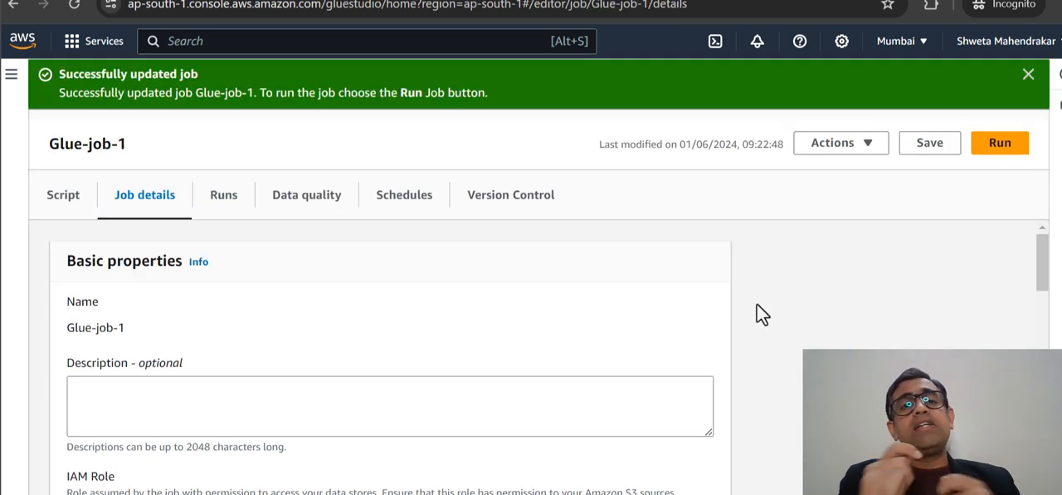
pyautogui.click(1029, 75)
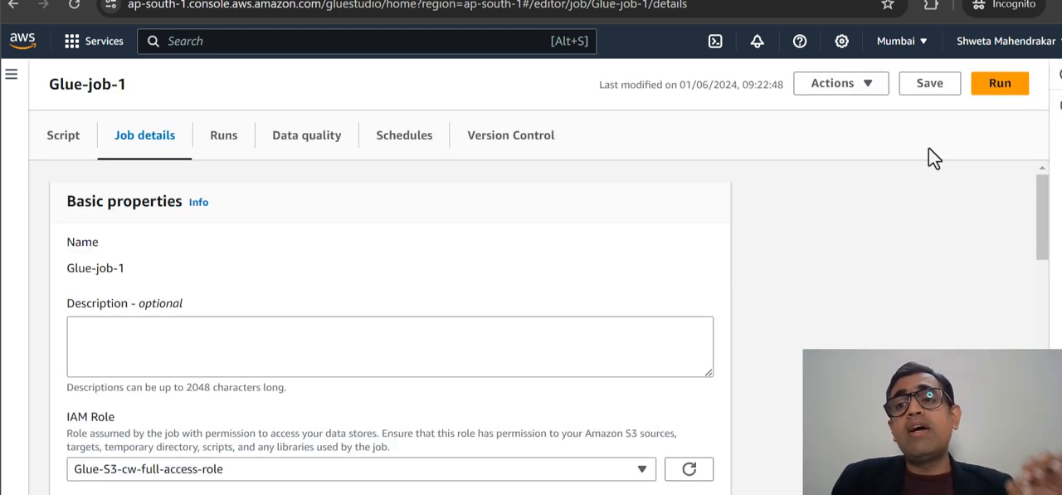
# - Open the job's script and look through its imports, Spark session setup and S3 source file reads
pyautogui.click(51, 137)
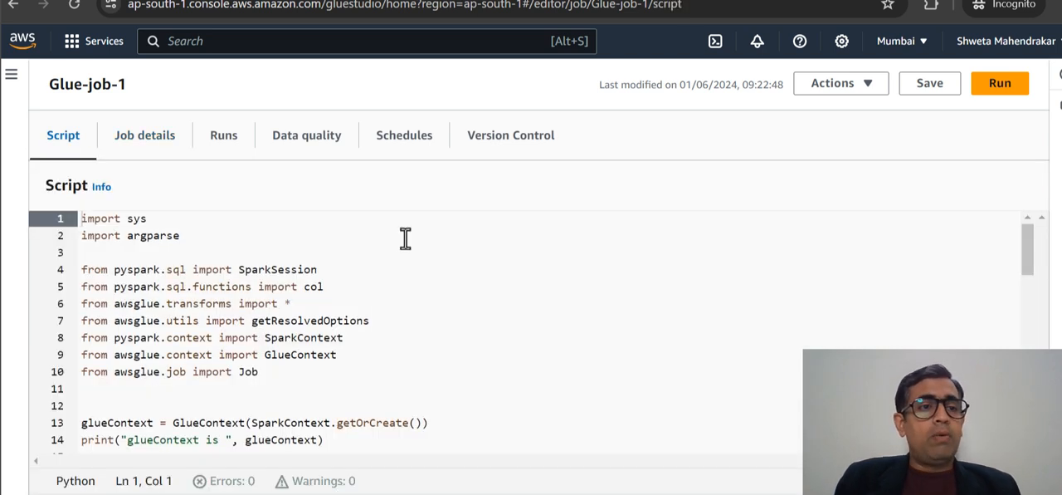
pyautogui.scroll(-1, 603, 235)
pyautogui.scroll(1, 595, 235)
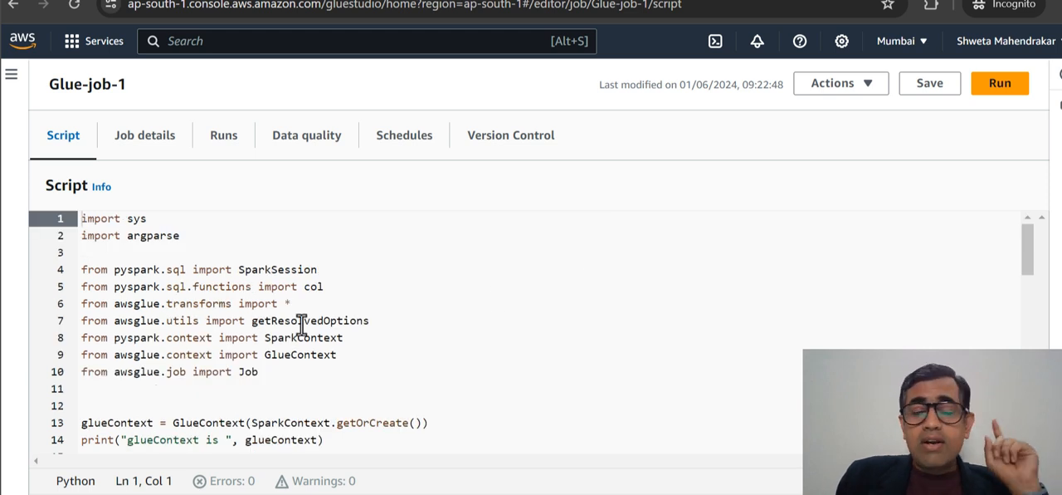
pyautogui.scroll(-5, 302, 324)
pyautogui.scroll(1, 408, 335)
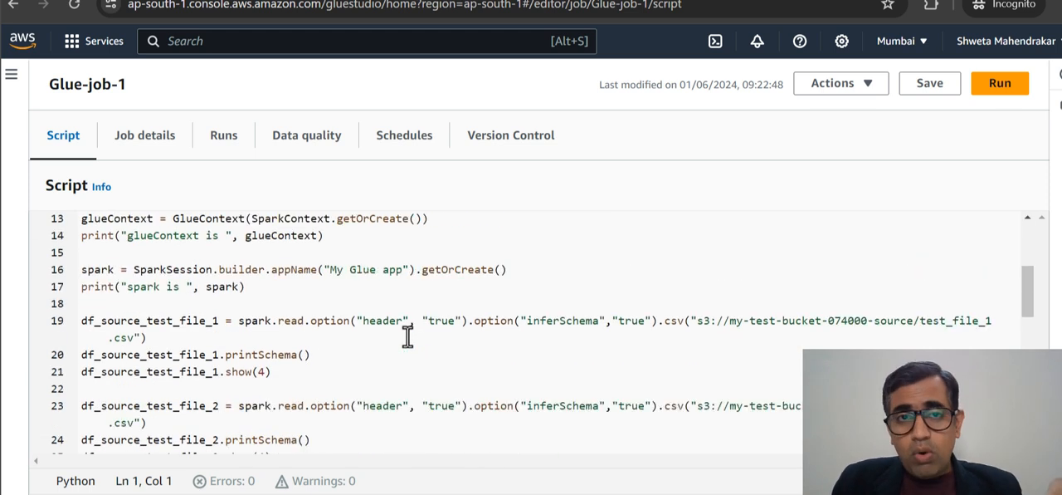
# - Check Glue-job-1's basic properties and IAM role in the job details, then run the job and dismiss the start notification
pyautogui.scroll(4, 407, 335)
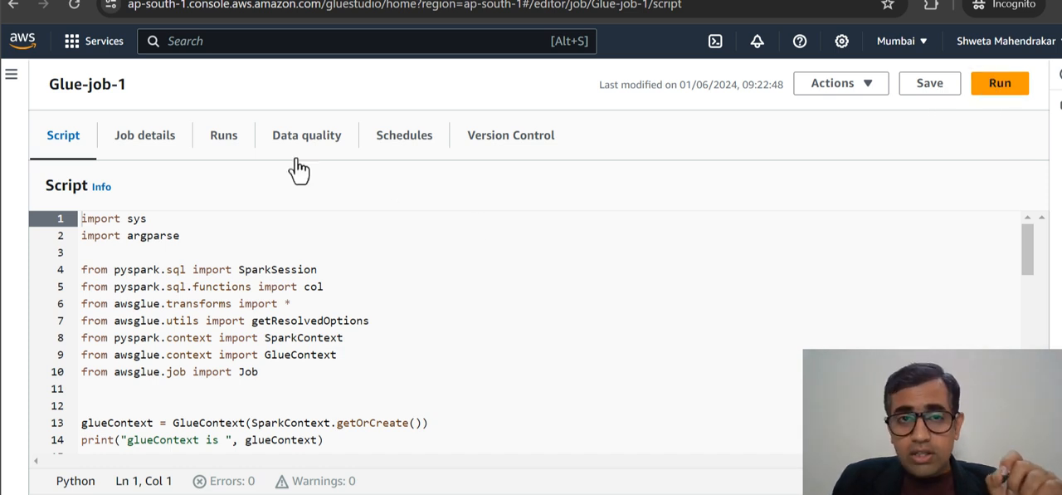
pyautogui.click(116, 137)
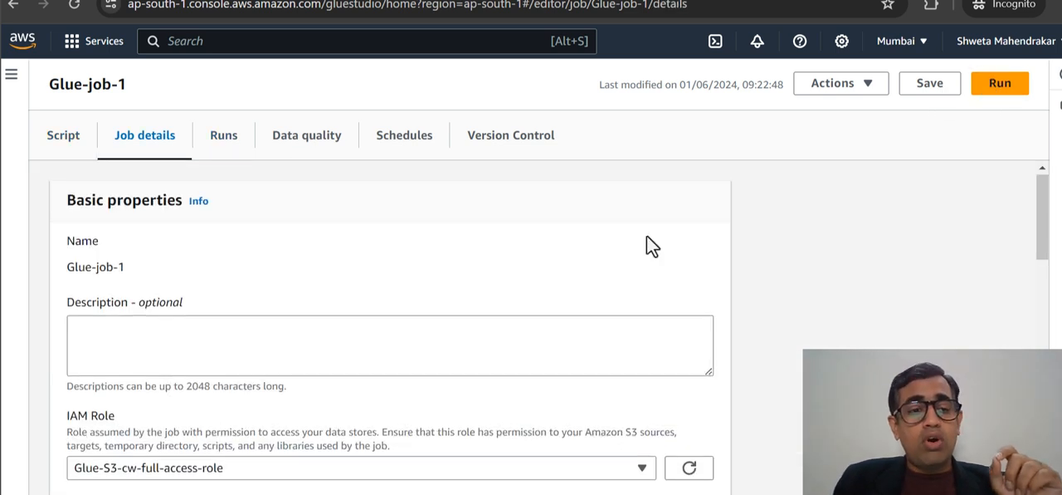
pyautogui.scroll(-3, 249, 261)
pyautogui.scroll(2, 302, 237)
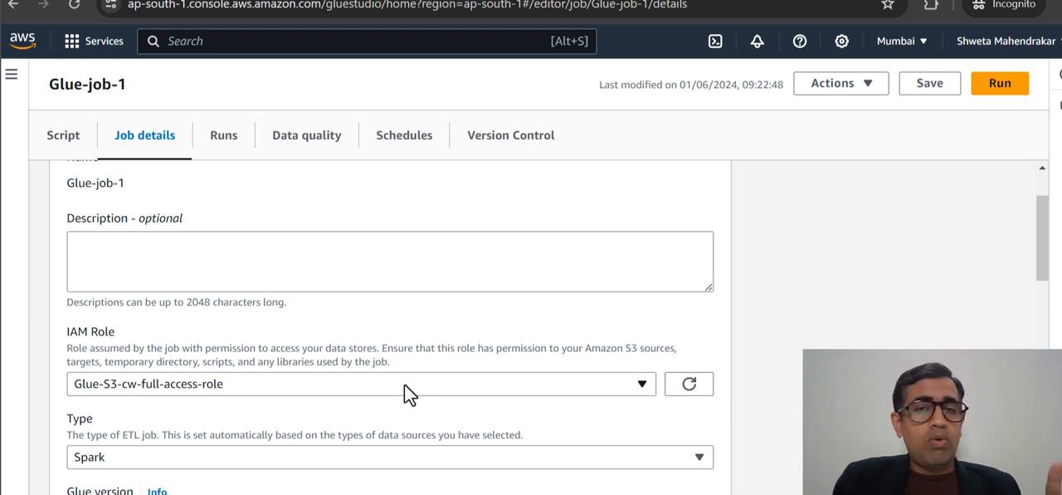
pyautogui.scroll(1, 747, 278)
pyautogui.click(998, 86)
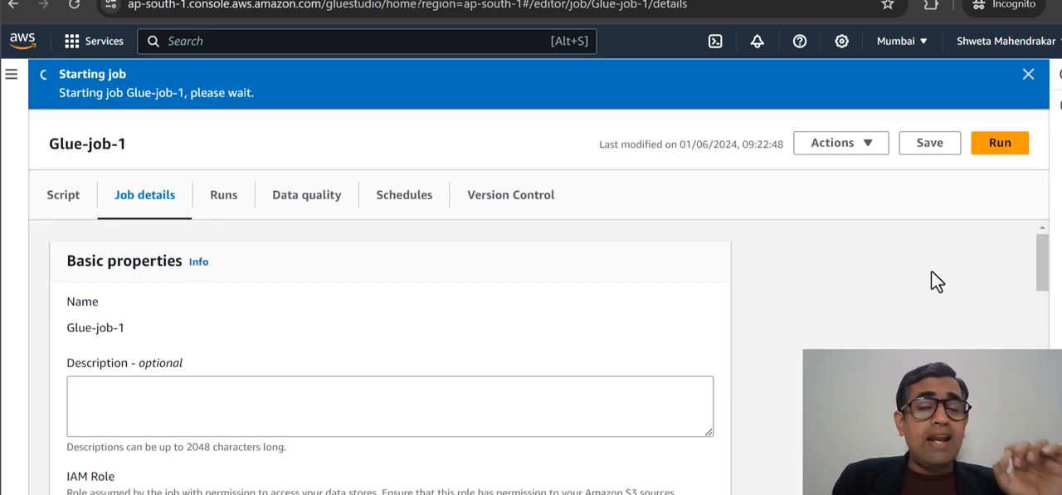
pyautogui.click(1028, 74)
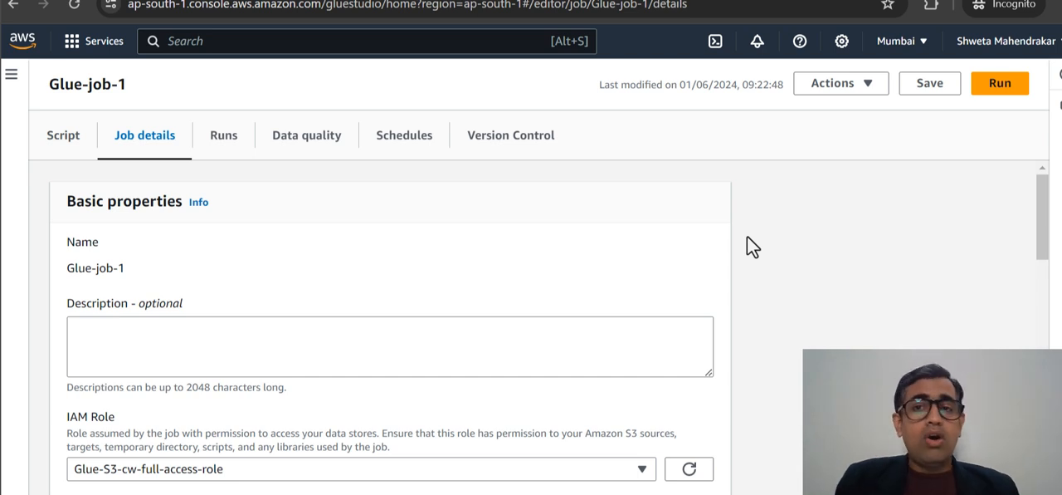
# - Open the run history of Glue-job-1 and refresh it to monitor the current run's status and duration
pyautogui.click(225, 141)
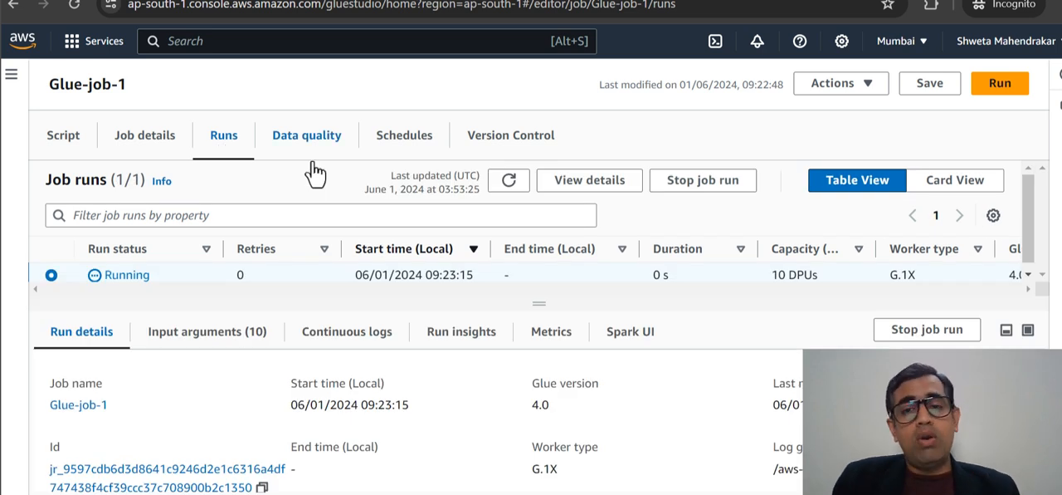
pyautogui.click(510, 185)
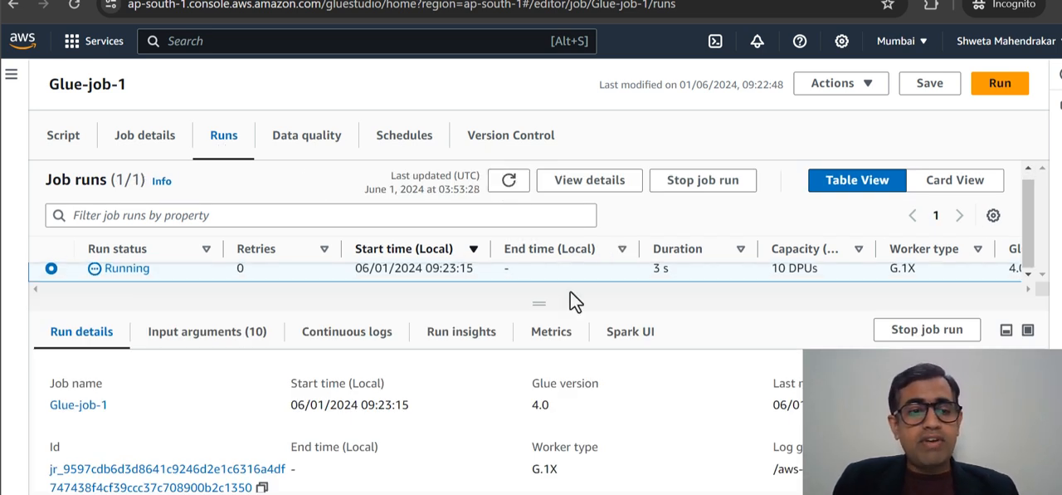
pyautogui.scroll(-3, 664, 406)
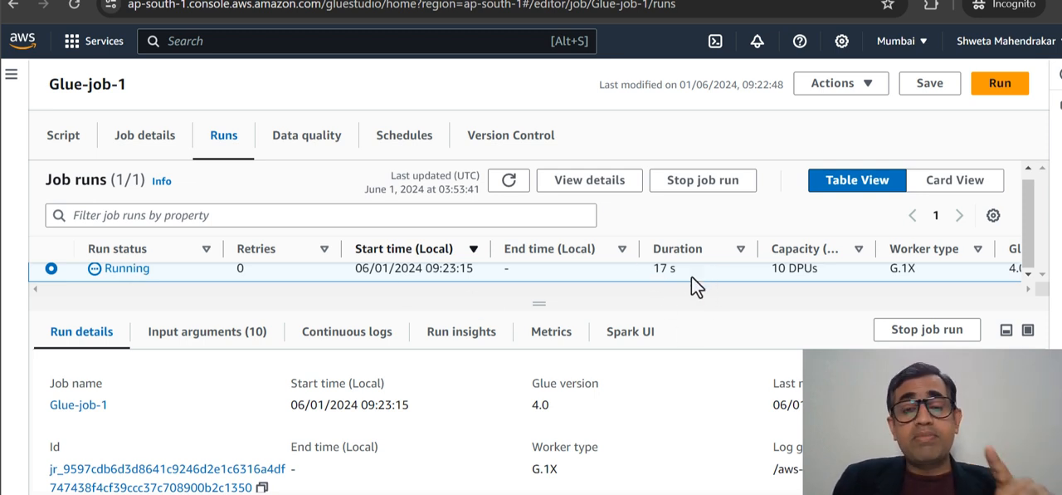
pyautogui.click(510, 182)
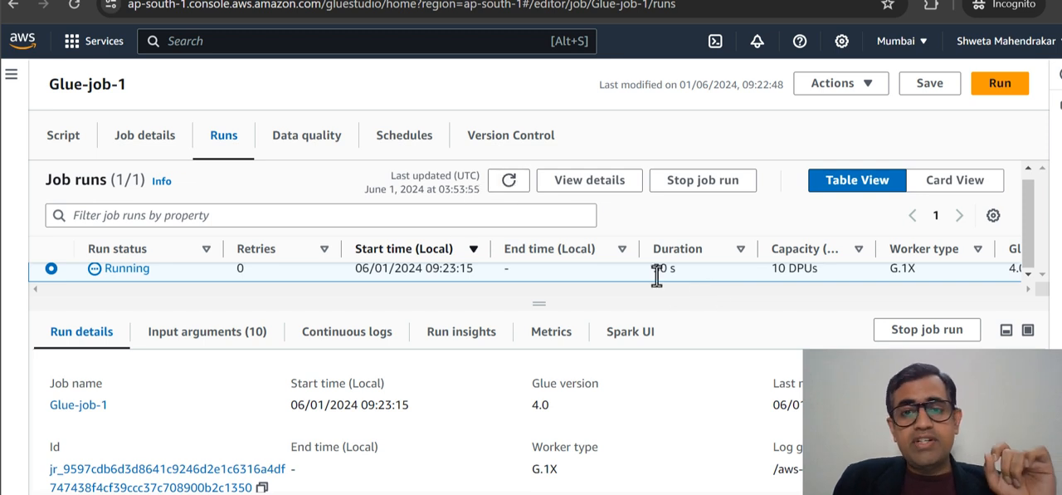
# - Switch to Glue-Script.py in Notepad++ and examine the S3 paths and data frames for test_file_1.csv and test_file_2.csv
pyautogui.click(63, 134)
pyautogui.click(357, 493)
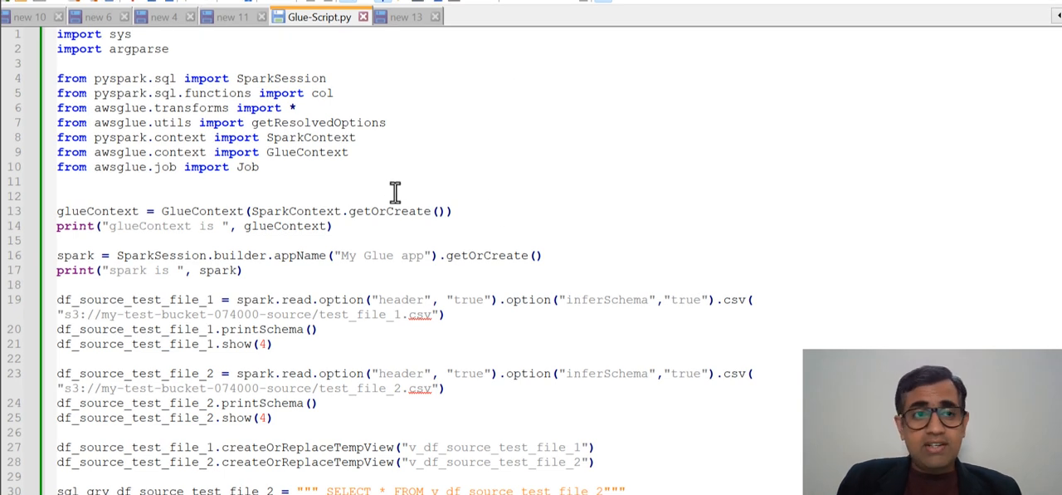
pyautogui.scroll(-1, 395, 192)
pyautogui.scroll(-1, 395, 191)
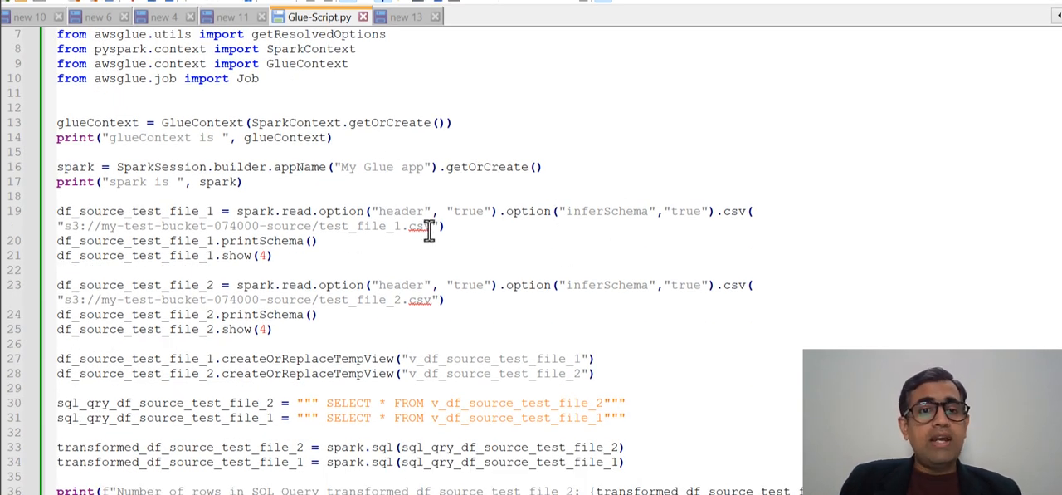
pyautogui.moveTo(431, 232); pyautogui.dragTo(63, 233)
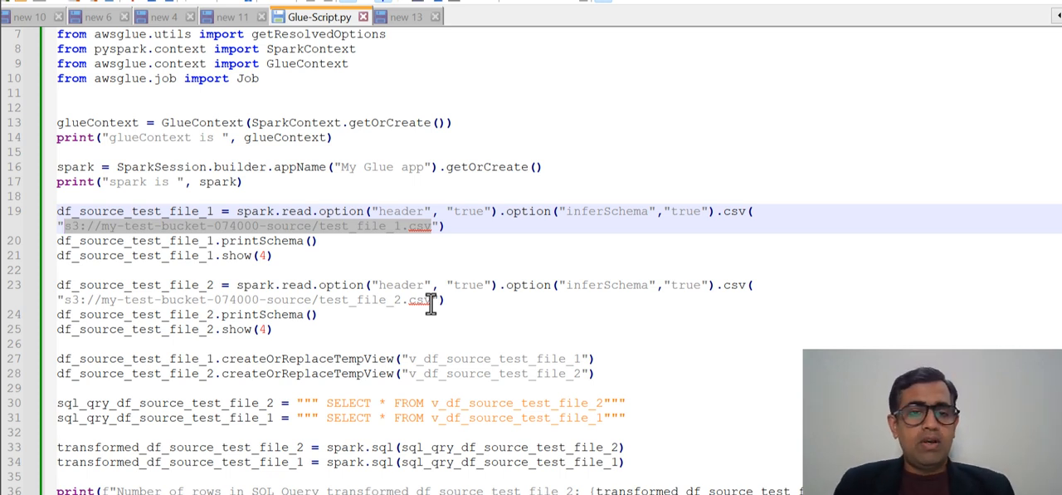
pyautogui.moveTo(431, 300); pyautogui.dragTo(66, 301)
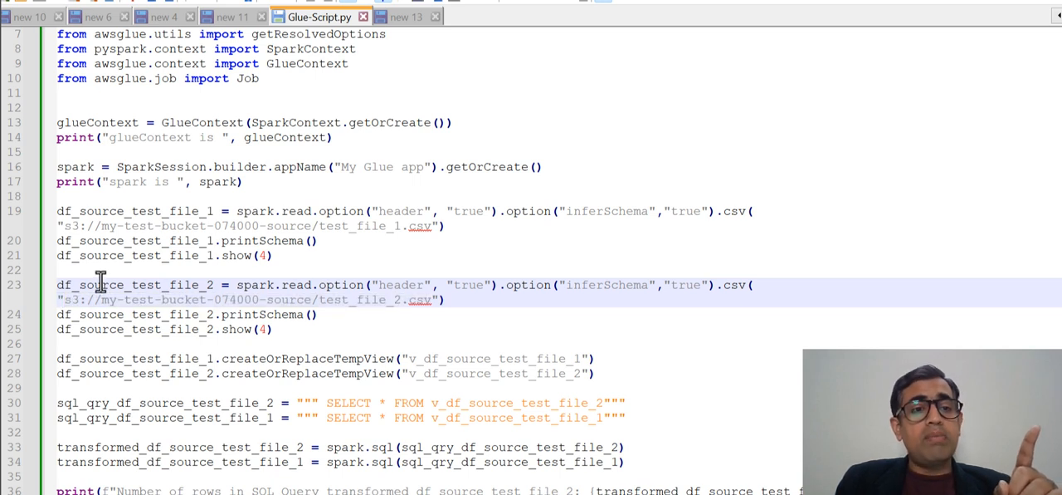
pyautogui.doubleClick(99, 285)
pyautogui.scroll(-2, 676, 202)
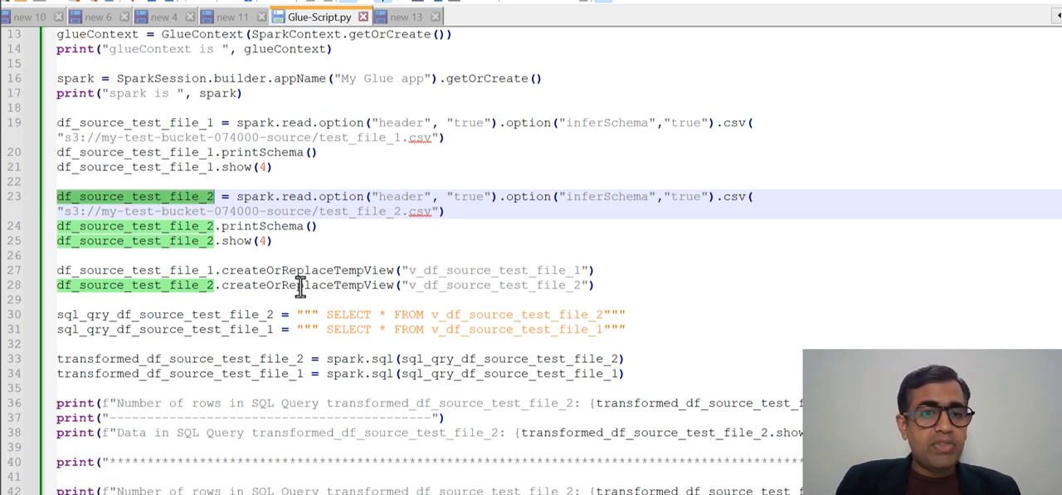
# - Examine the temporary view names v_df_source_test_file_1 and v_df_source_test_file_2 created from the two source data frames
pyautogui.doubleClick(463, 271)
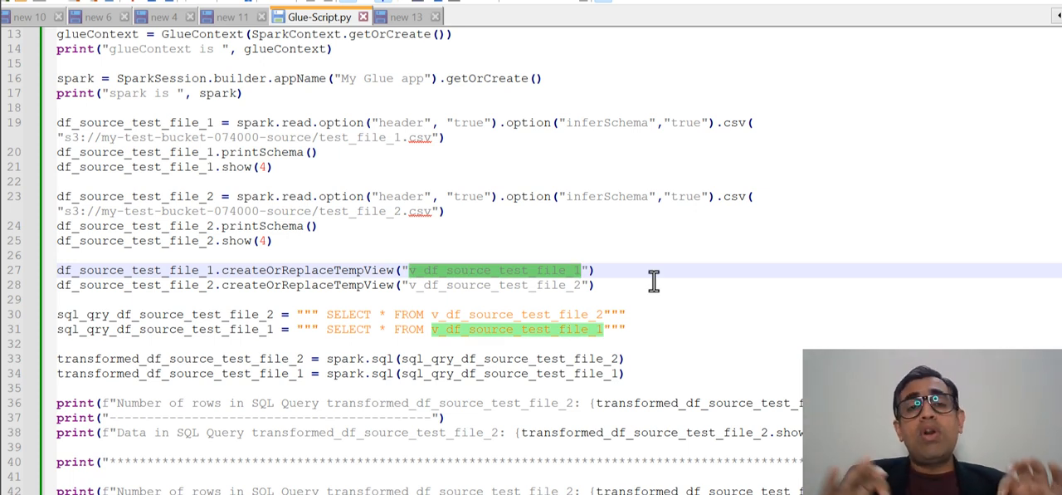
pyautogui.moveTo(595, 271); pyautogui.dragTo(440, 270)
pyautogui.doubleClick(516, 271)
pyautogui.doubleClick(541, 285)
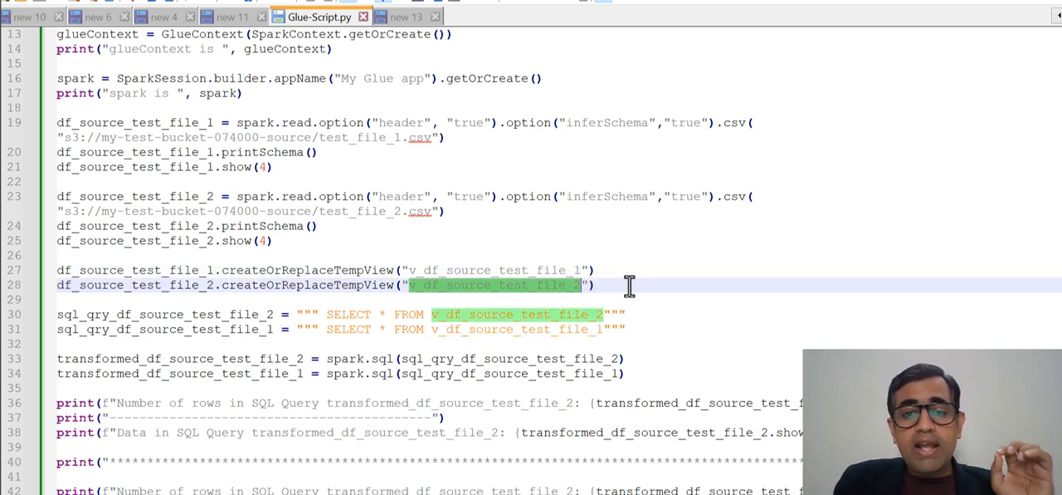
# - Examine the SELECT queries on the temporary views and the spark.sql calls that produce the two transformed data frames
pyautogui.scroll(-2, 629, 284)
pyautogui.moveTo(326, 226); pyautogui.dragTo(602, 226)
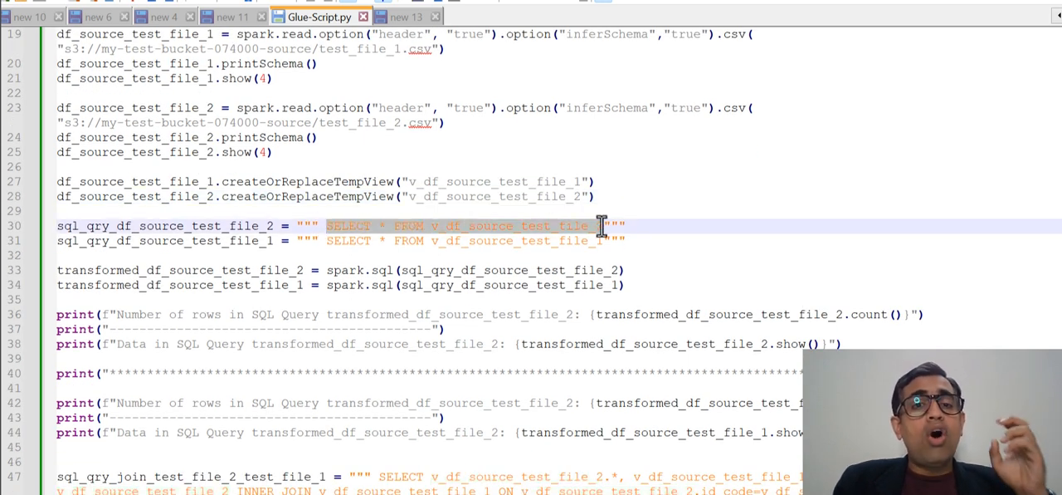
pyautogui.click(602, 225)
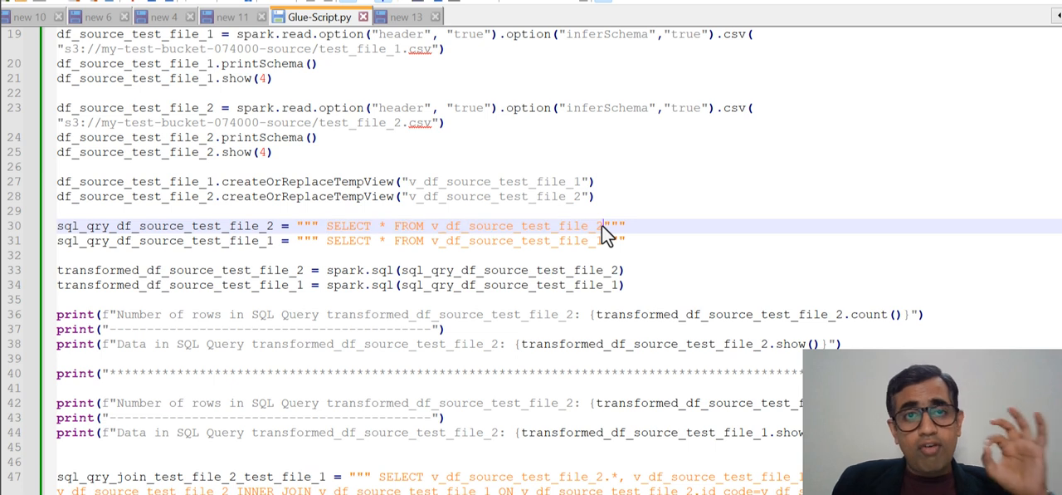
pyautogui.doubleClick(124, 226)
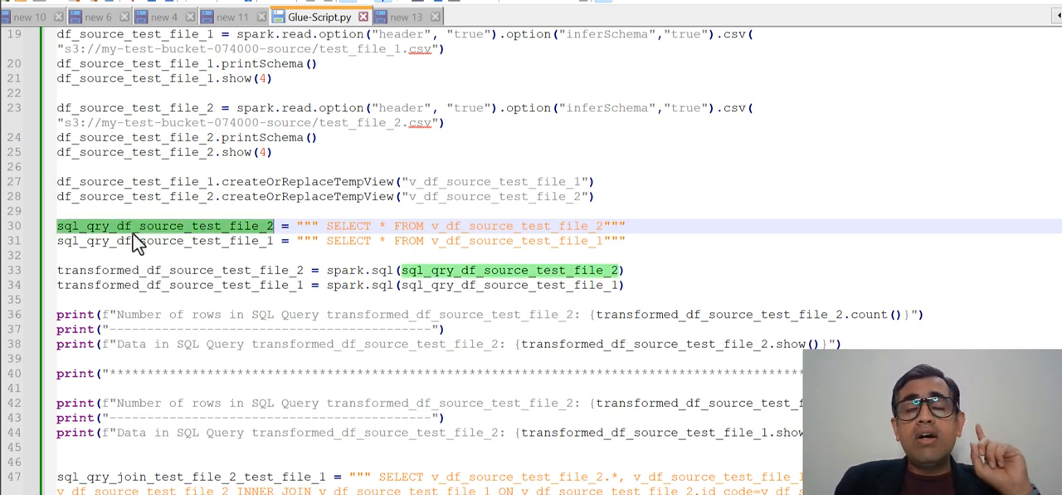
pyautogui.scroll(-2, 323, 192)
pyautogui.moveTo(326, 181); pyautogui.dragTo(394, 182)
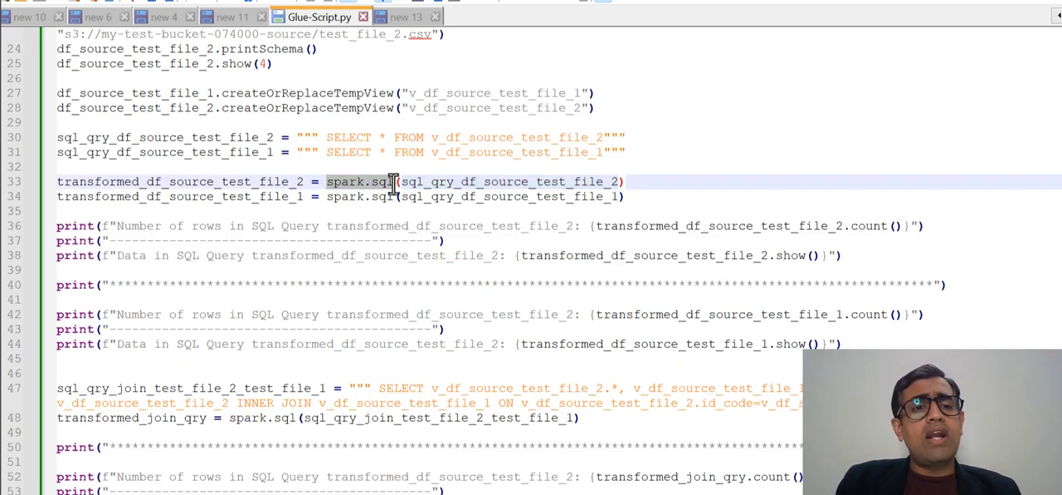
pyautogui.doubleClick(254, 181)
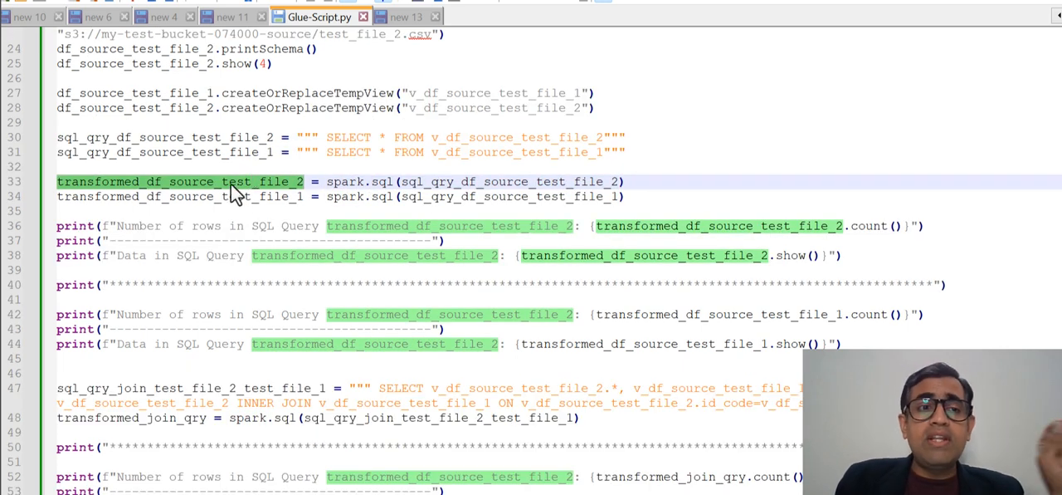
pyautogui.doubleClick(212, 196)
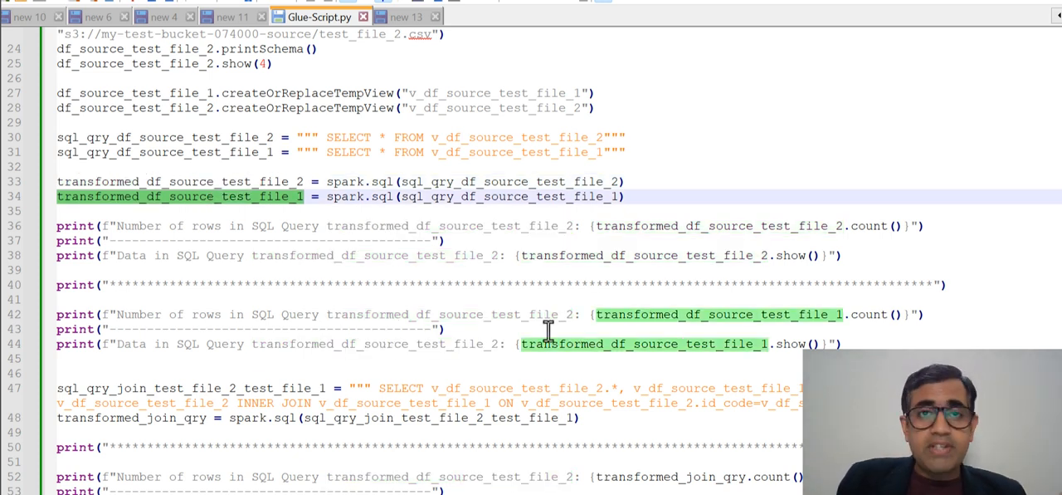
# - Examine the join query's name, its INNER JOIN and the columns it selects from the two temporary views
pyautogui.scroll(-4, 548, 329)
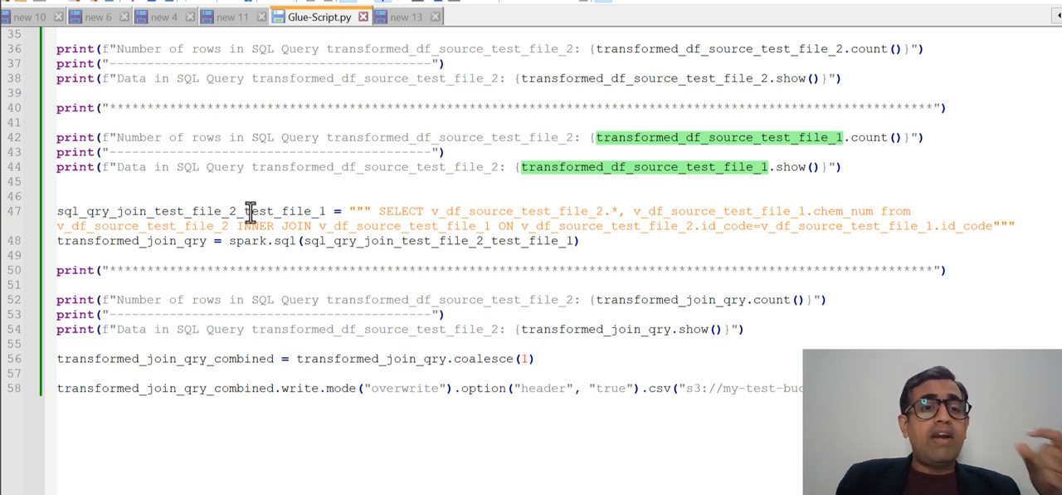
pyautogui.doubleClick(249, 211)
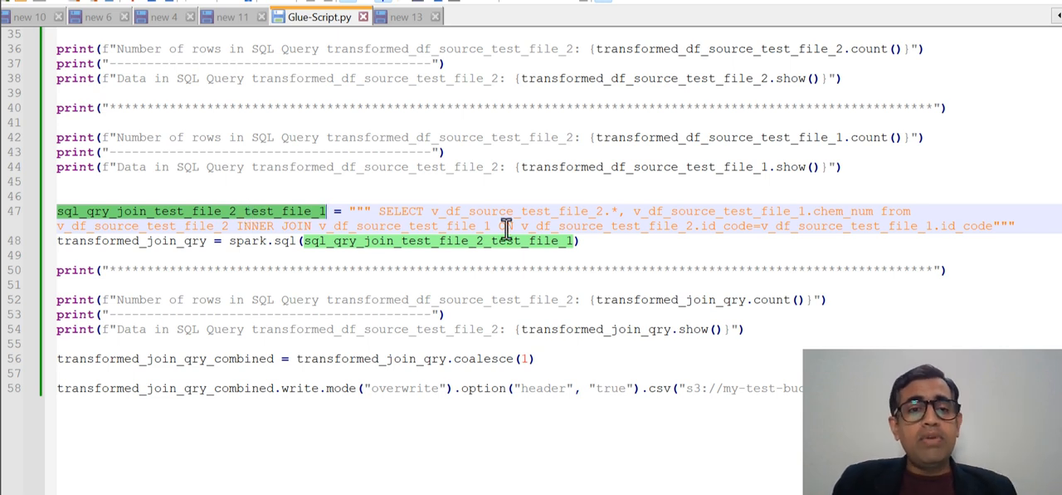
pyautogui.click(258, 226)
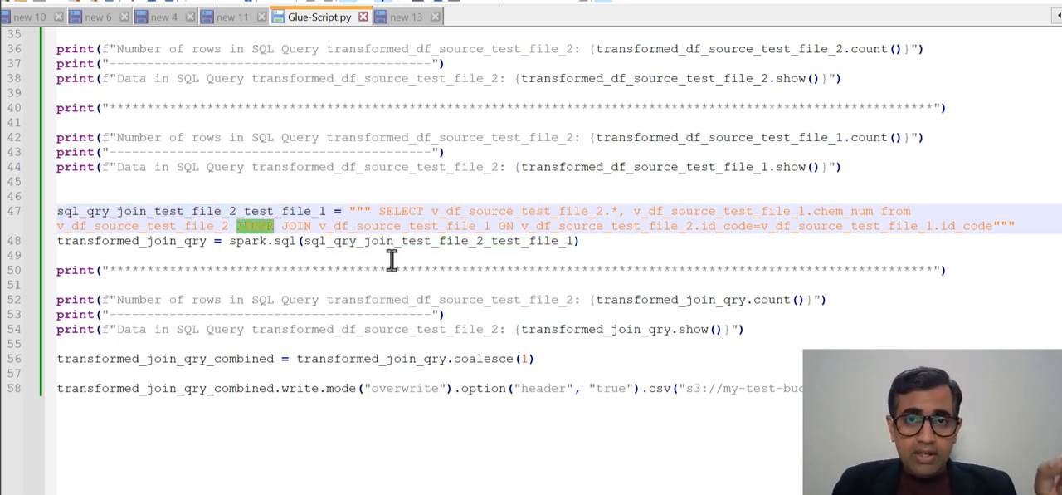
pyautogui.doubleClick(295, 226)
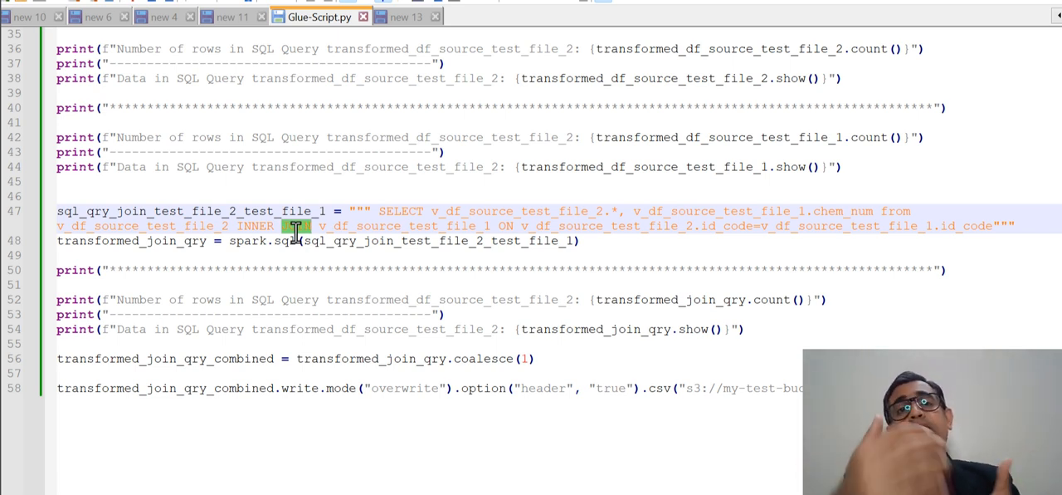
pyautogui.doubleClick(449, 211)
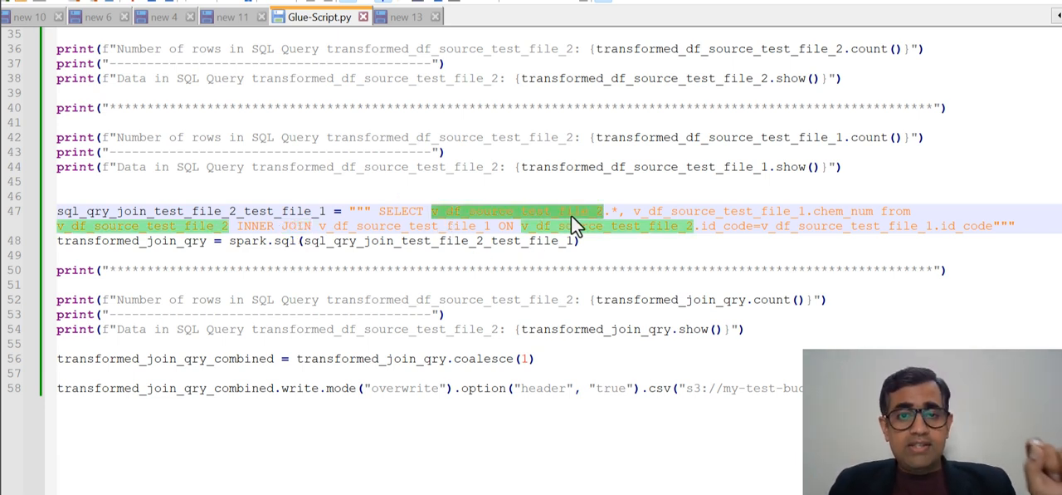
pyautogui.moveTo(621, 211)
pyautogui.mouseDown()
pyautogui.moveTo(555, 202)
pyautogui.moveTo(621, 211)
pyautogui.mouseUp()
pyautogui.doubleClick(826, 212)
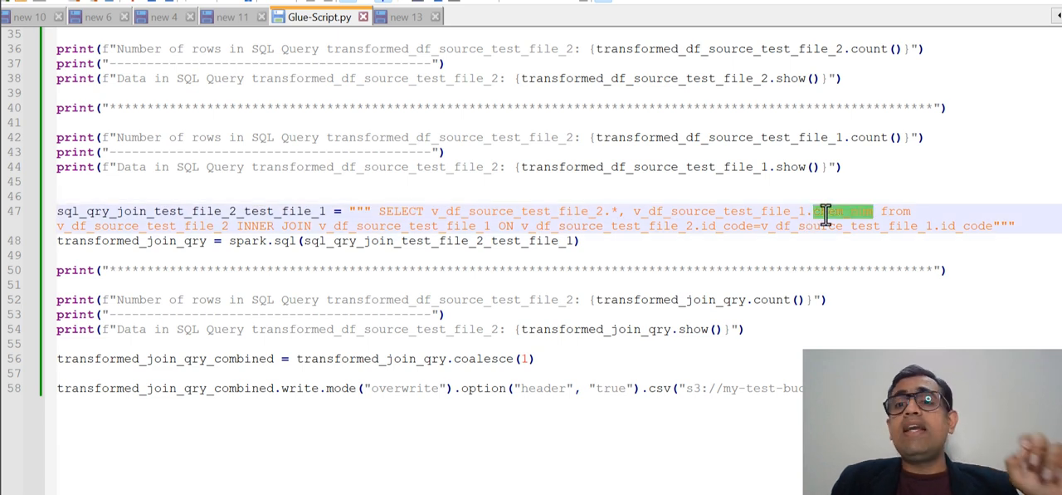
pyautogui.doubleClick(757, 211)
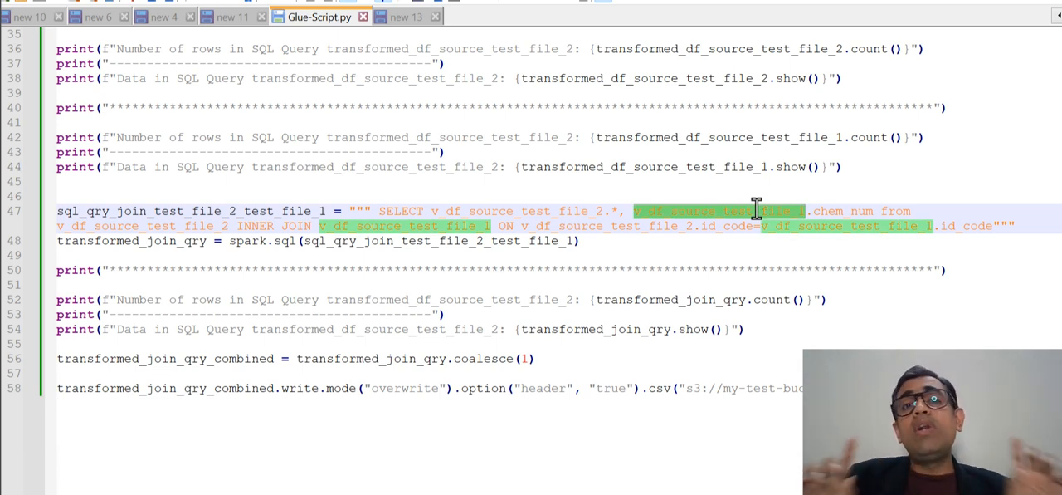
# - Examine the join condition matching id_code in both views and the chem_num column taken from v_df_source_test_file_1
pyautogui.click(276, 226)
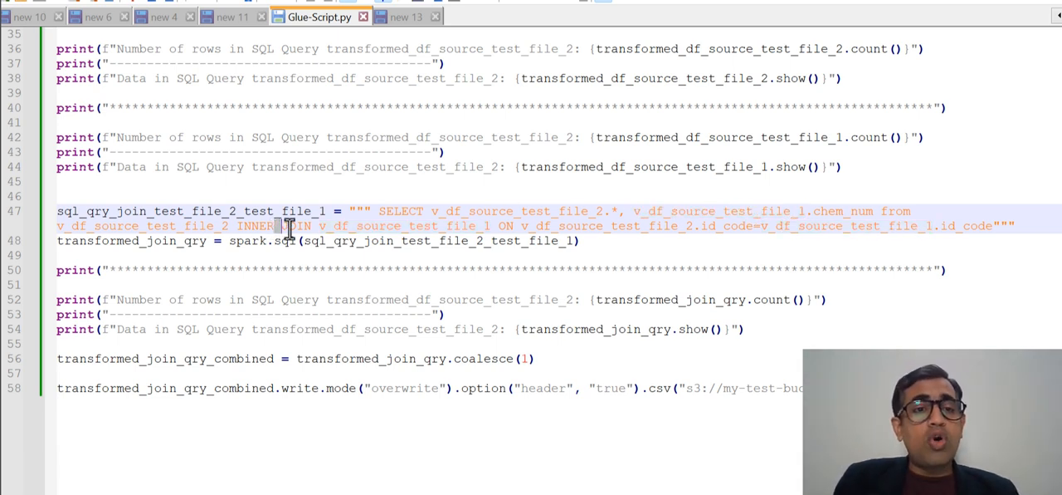
pyautogui.doubleClick(295, 228)
pyautogui.moveTo(325, 227); pyautogui.dragTo(524, 227)
pyautogui.click(656, 227)
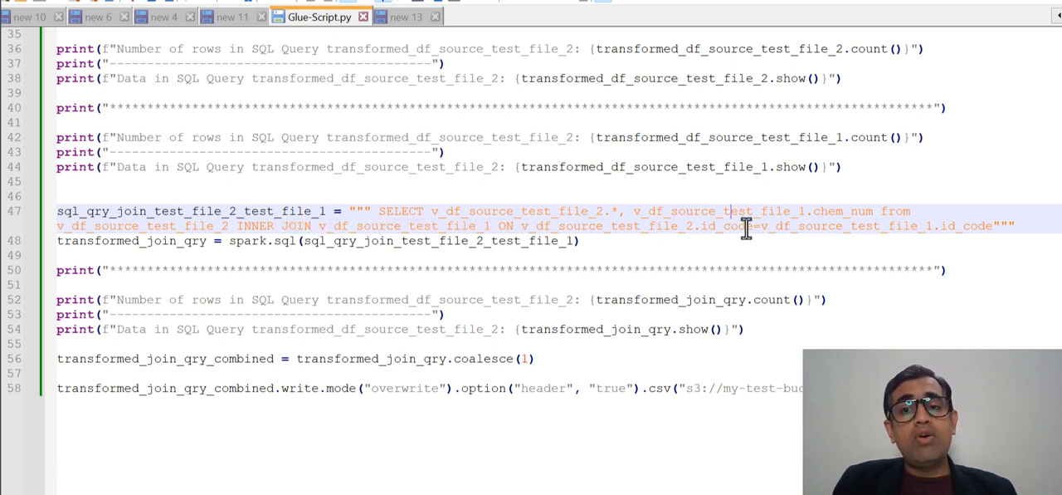
pyautogui.doubleClick(742, 226)
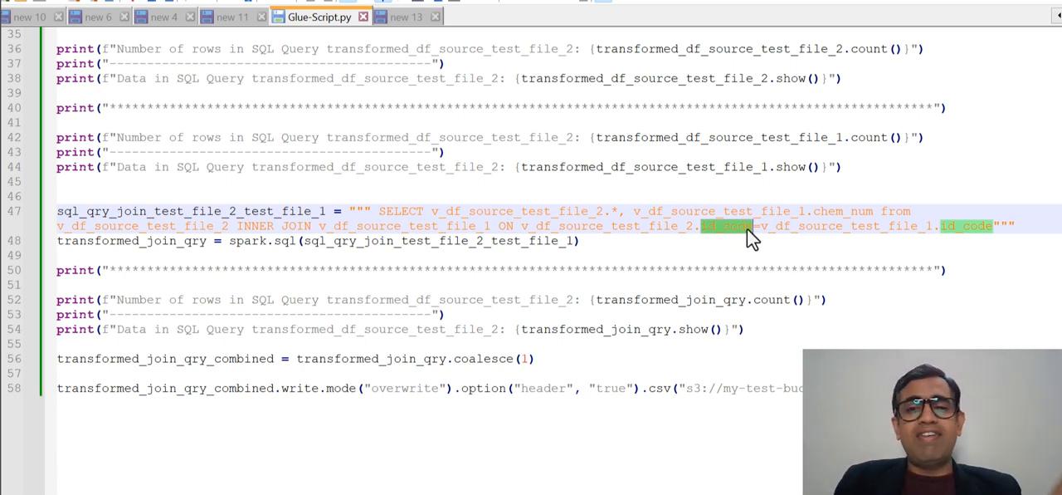
pyautogui.doubleClick(968, 226)
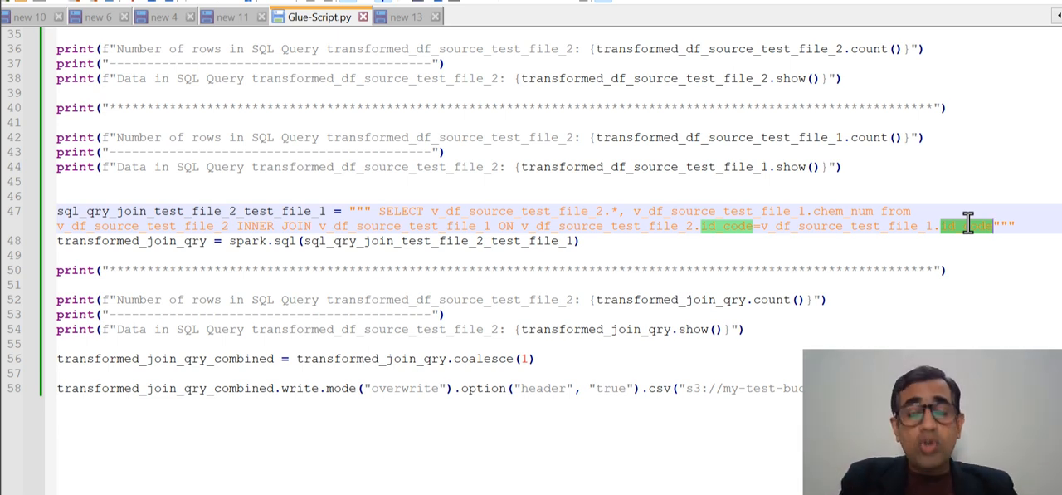
pyautogui.doubleClick(845, 211)
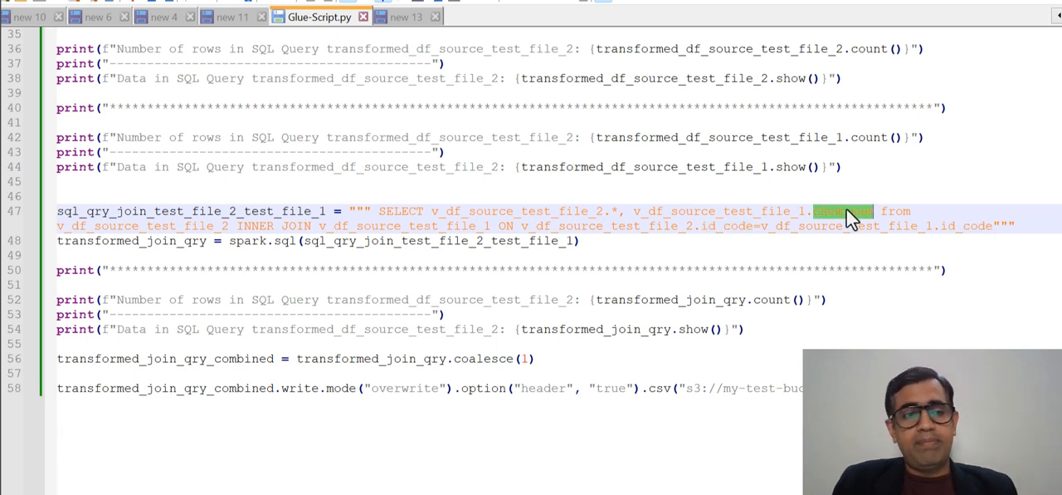
# - Examine the coalesce(1) call on transformed_join_qry and the S3 destination path in the CSV write statement
pyautogui.moveTo(536, 358); pyautogui.dragTo(55, 359)
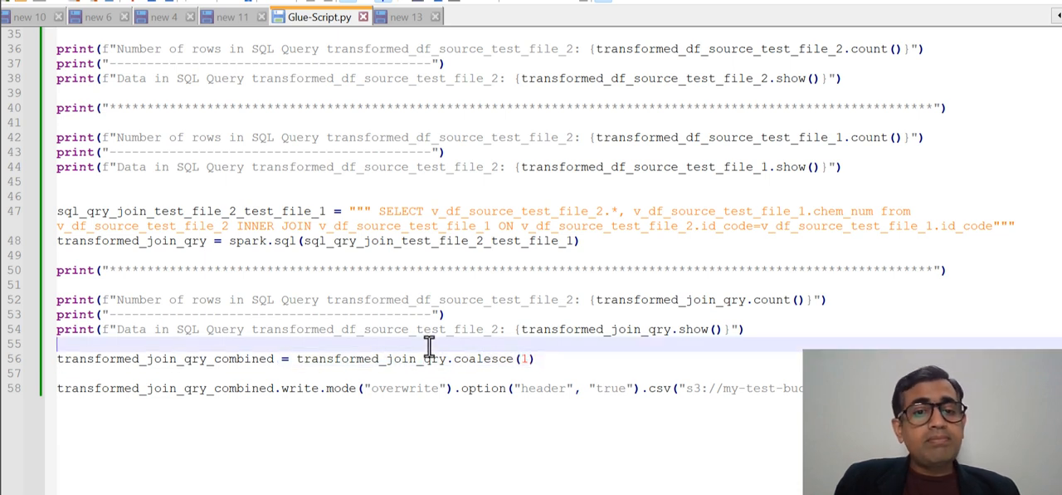
pyautogui.doubleClick(493, 358)
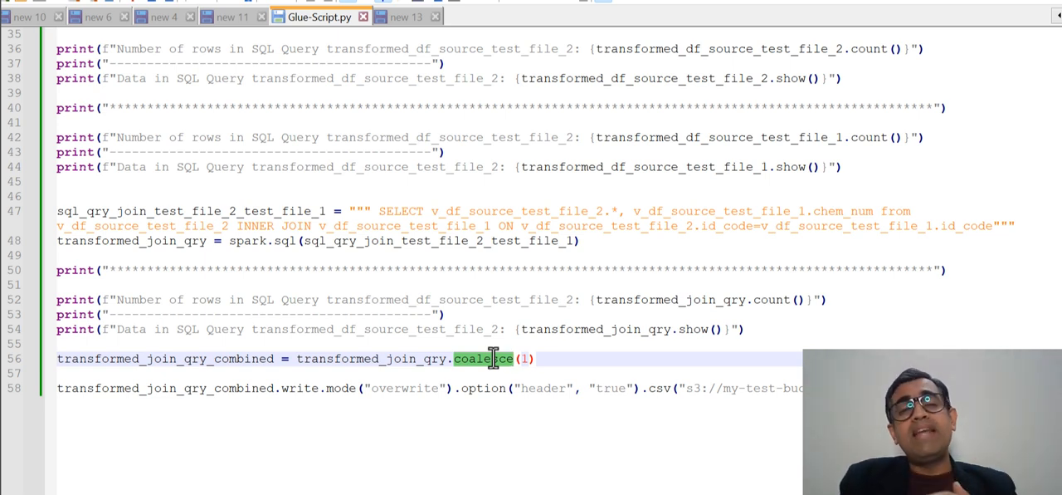
pyautogui.moveTo(687, 388); pyautogui.dragTo(830, 388)
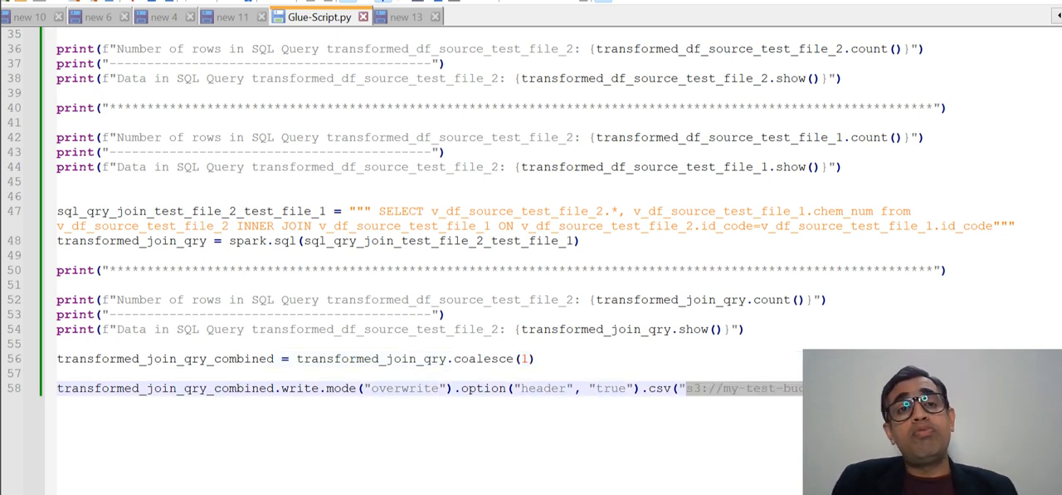
# - Switch to the S3 console in Chrome and open the output folder of the bucket my-test-bucket-074000-dest
pyautogui.moveTo(386, 493)
pyautogui.click(249, 419)
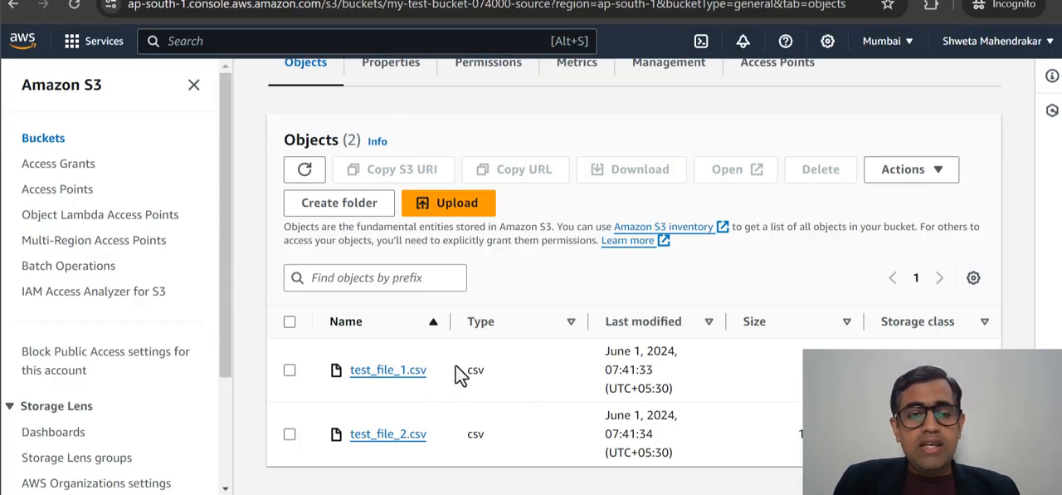
pyautogui.scroll(2, 448, 366)
pyautogui.click(380, 86)
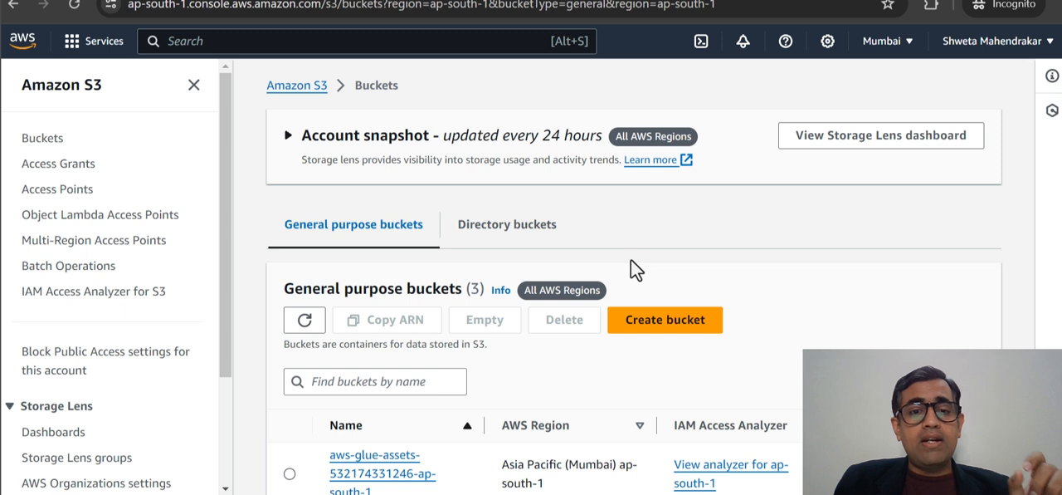
pyautogui.scroll(-2, 627, 254)
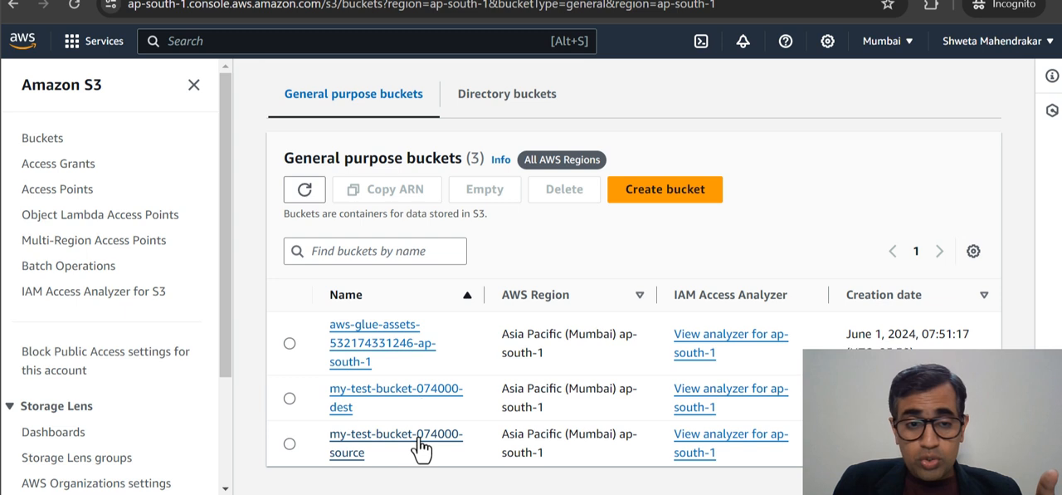
pyautogui.click(428, 400)
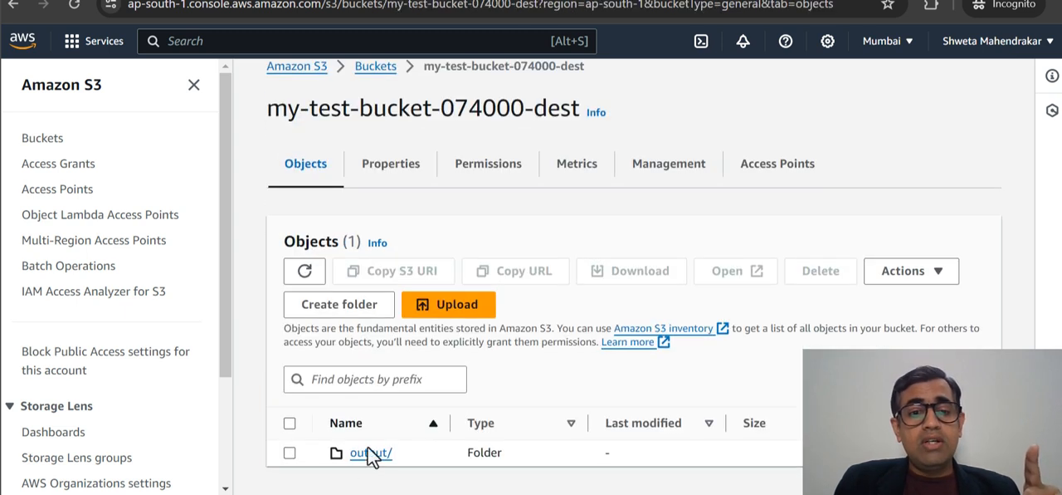
pyautogui.click(366, 455)
pyautogui.scroll(-1, 598, 348)
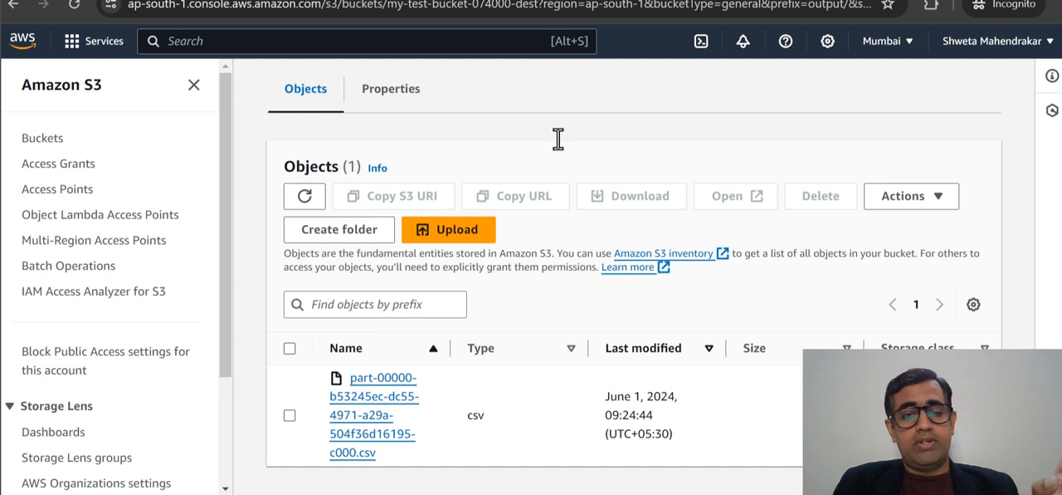
# - Check the run status of Glue-job-1 in its list of job runs
pyautogui.click(477, 0)
pyautogui.click(225, 139)
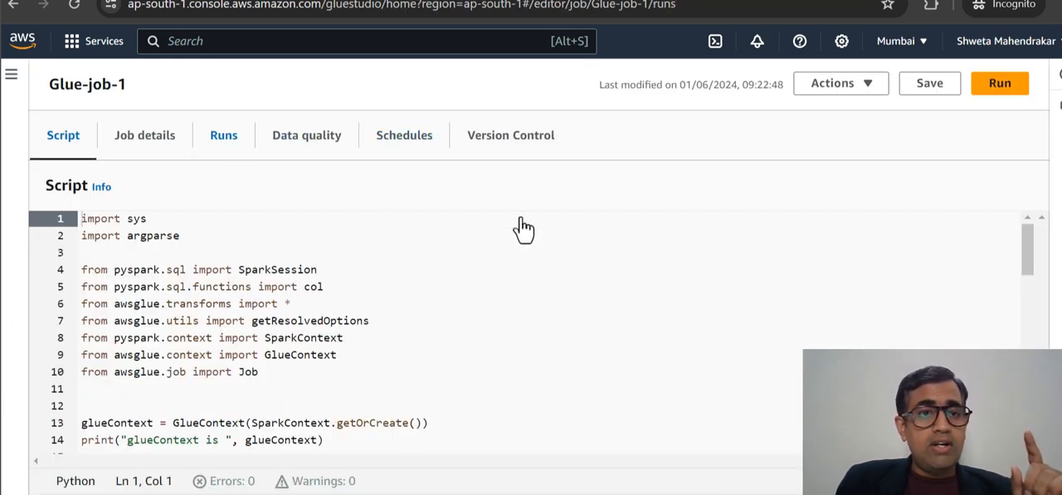
pyautogui.moveTo(162, 275); pyautogui.dragTo(103, 275)
# - Download the part-00000 CSV file from the S3 output folder into the local AWS-Glue-Training Output folder
pyautogui.click(226, 0)
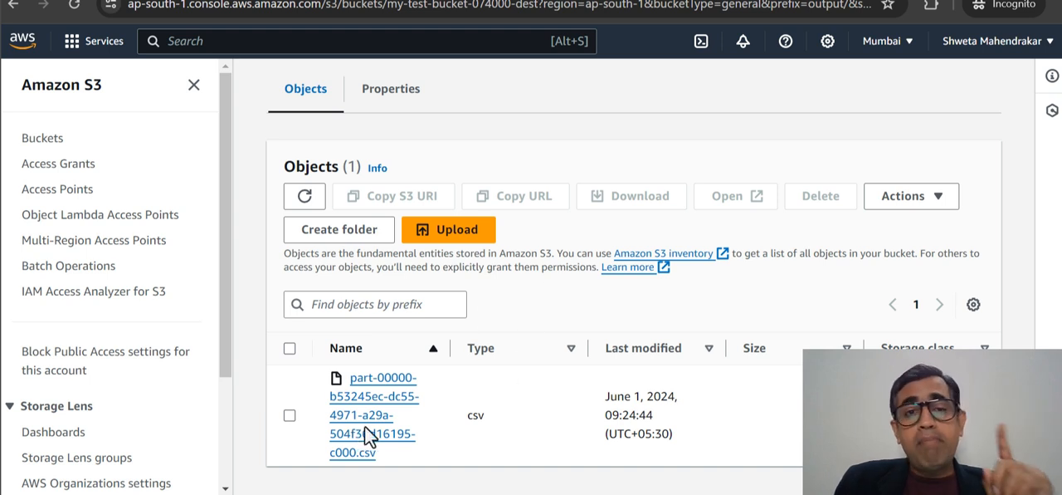
pyautogui.click(289, 415)
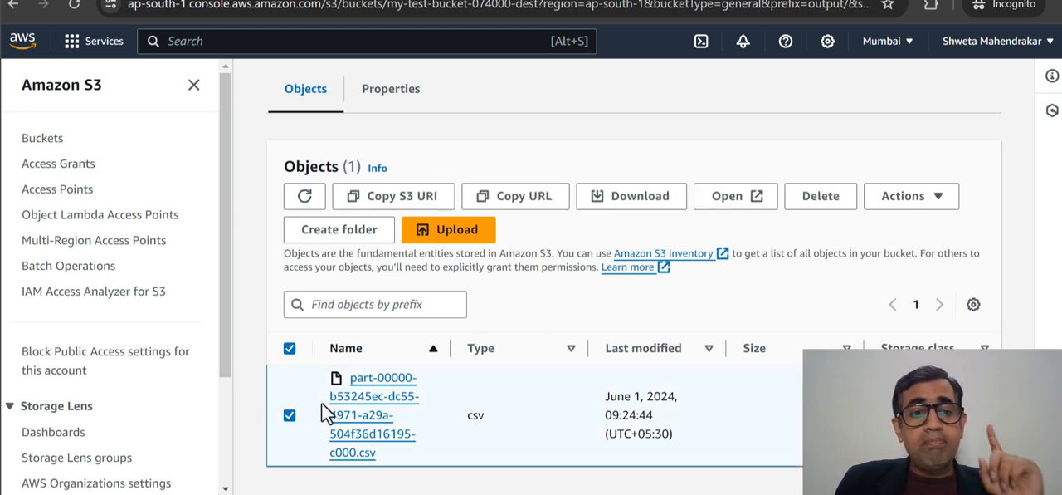
pyautogui.click(627, 207)
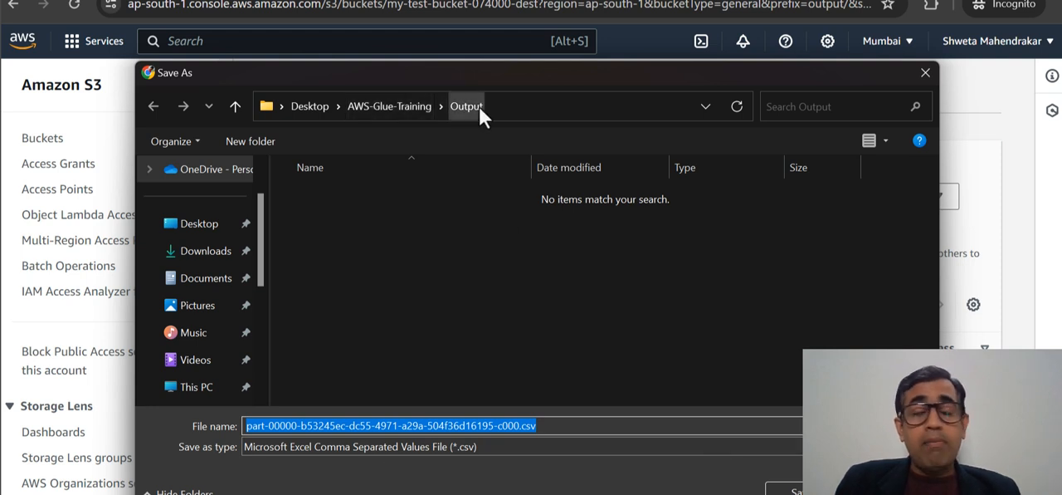
pyautogui.press('Return')
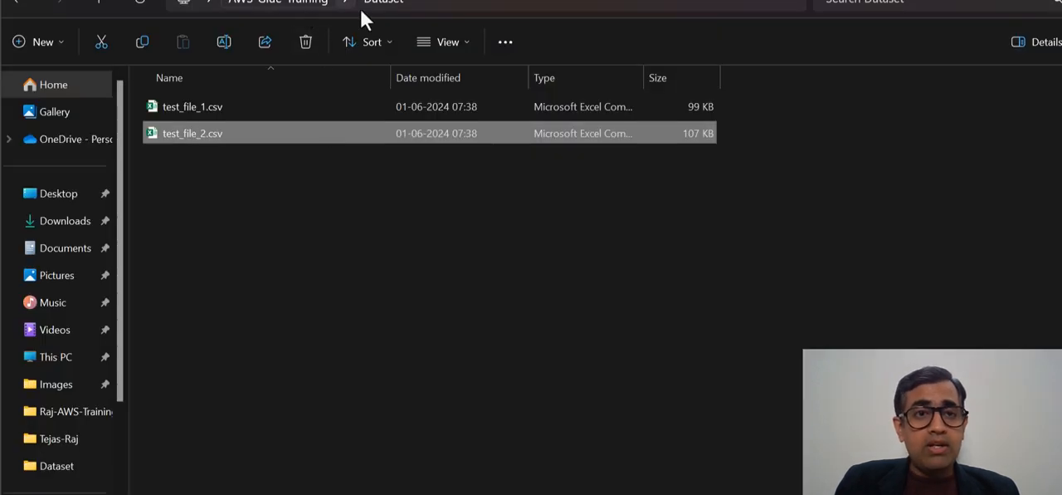
# - Open the downloaded part-00000 CSV file from the Output folder inside AWS-Glue-Training
pyautogui.click(314, 7)
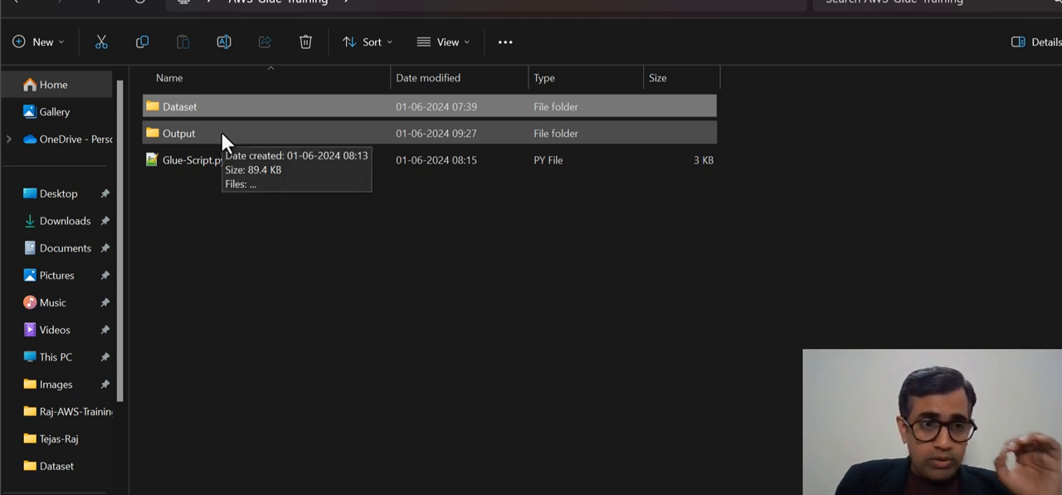
pyautogui.doubleClick(222, 133)
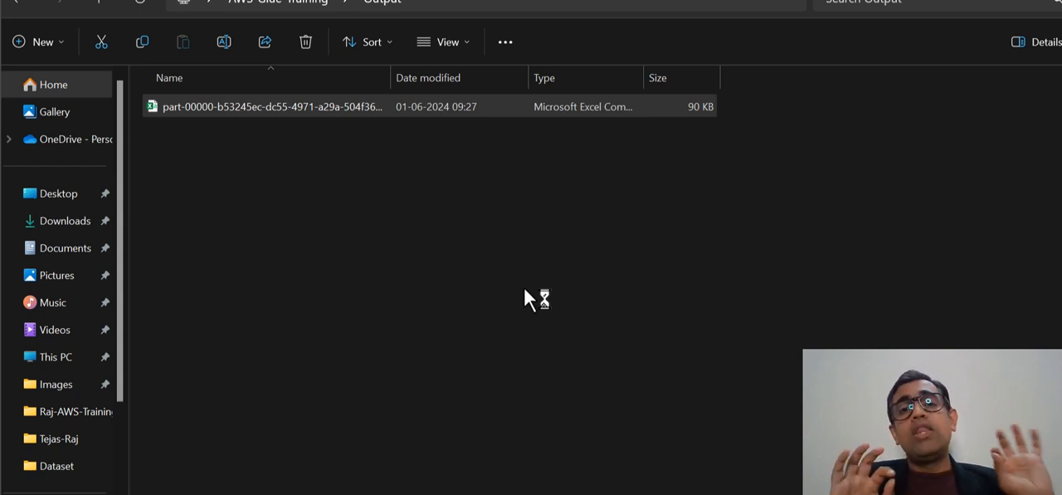
pyautogui.doubleClick(321, 106)
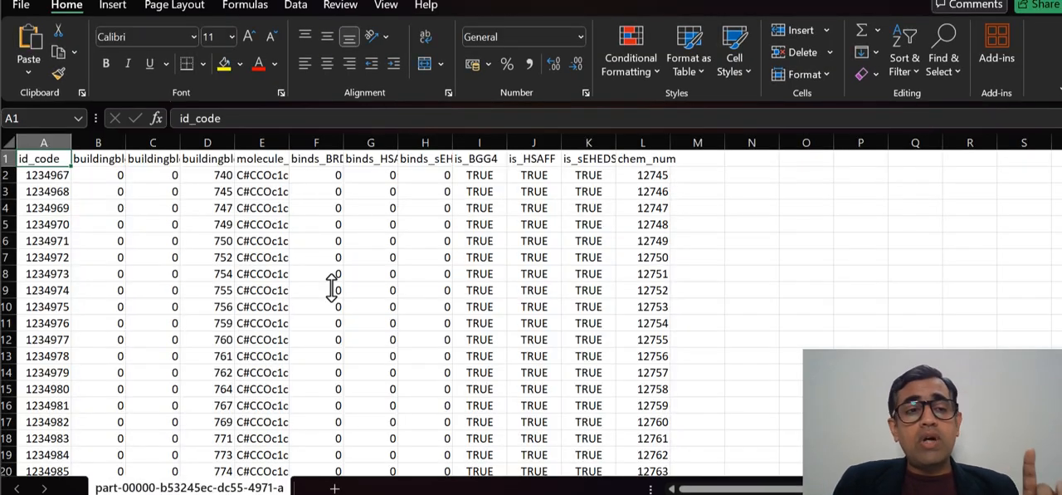
# - Examine the id_code and chem_num columns of the output CSV, widening chem_num slightly, and read the selected cell count
pyautogui.click(43, 142)
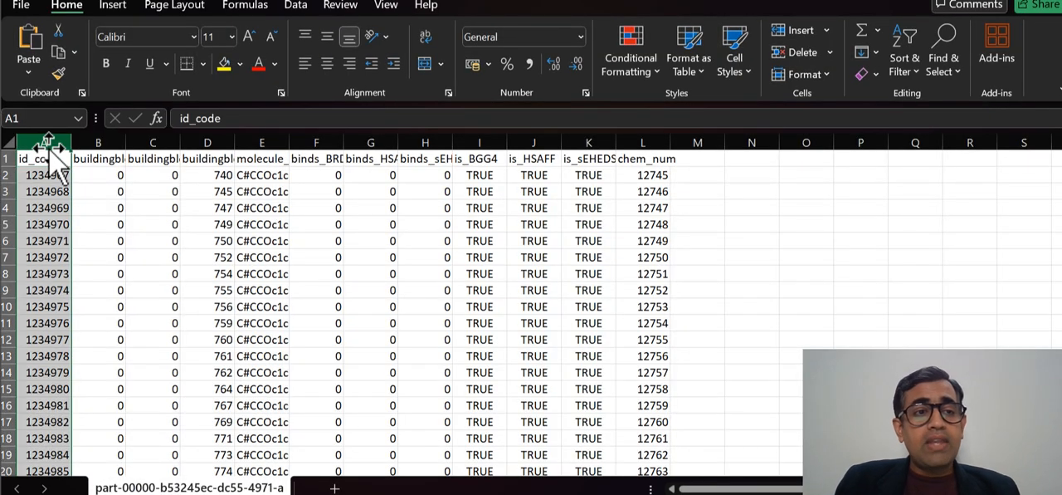
pyautogui.click(636, 142)
pyautogui.moveTo(669, 144); pyautogui.dragTo(681, 146)
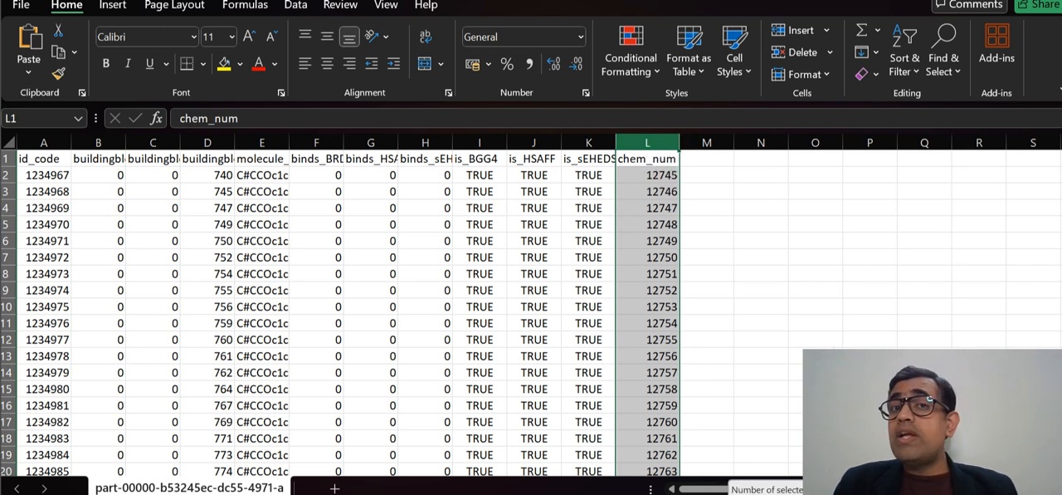
pyautogui.moveTo(727, 493)
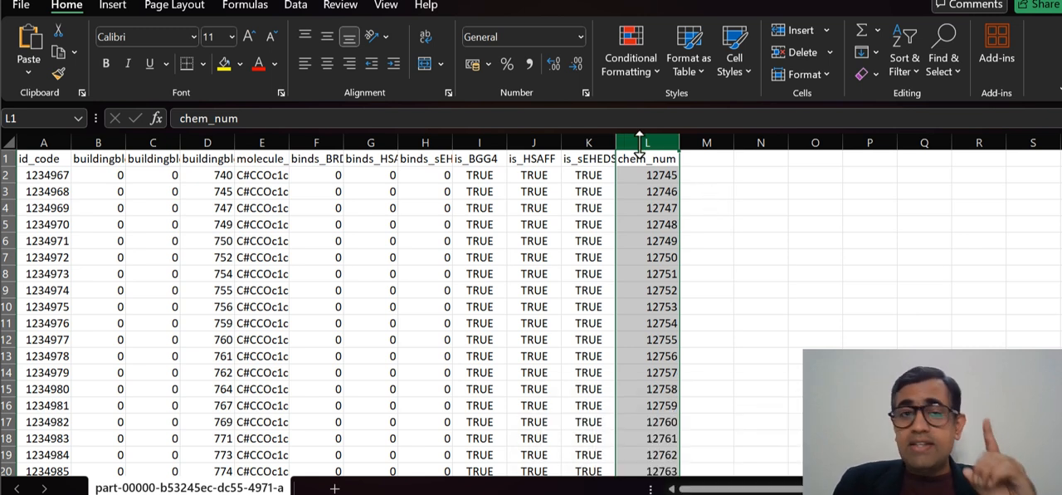
# - Check the cell count of the id_code column in test_file_2, and return to the output CSV for comparison
pyautogui.click(649, 477)
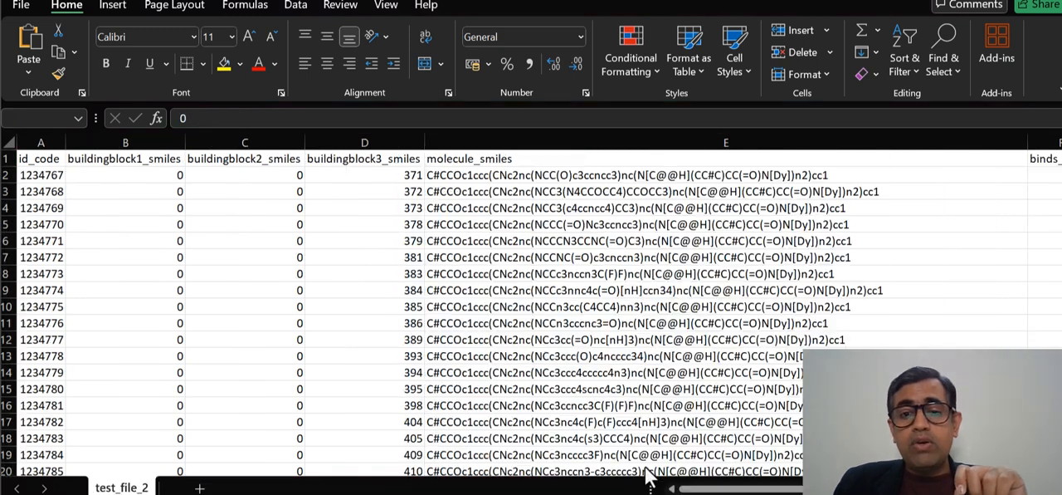
pyautogui.click(40, 143)
pyautogui.moveTo(672, 493)
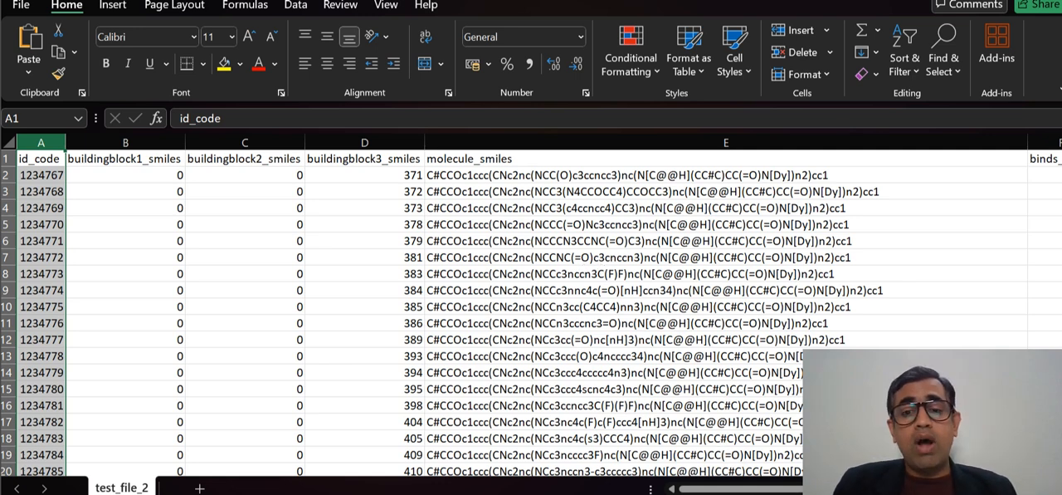
pyautogui.click(787, 482)
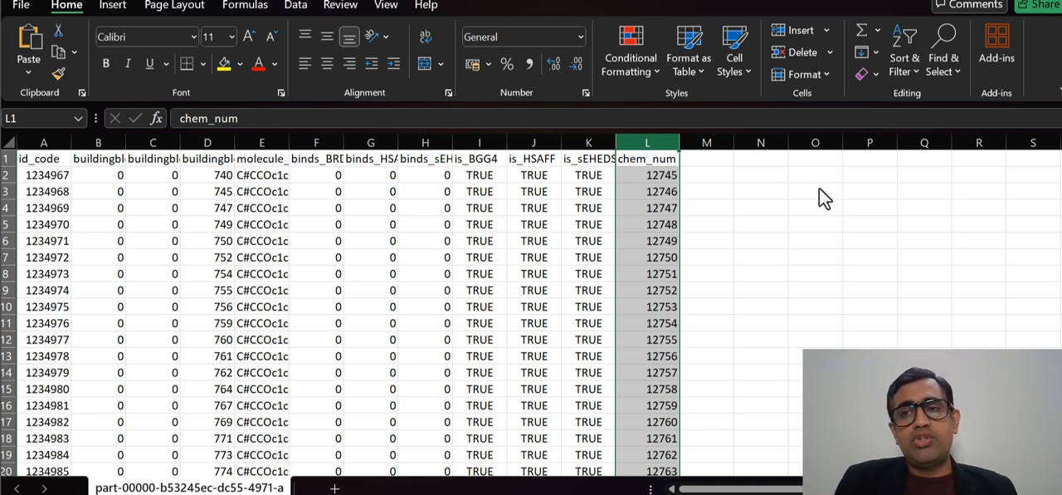
# - Put away the output and test_file_2 workbooks and switch to the my-test-bucket-074000-dest page in Chrome
pyautogui.click(987, 1)
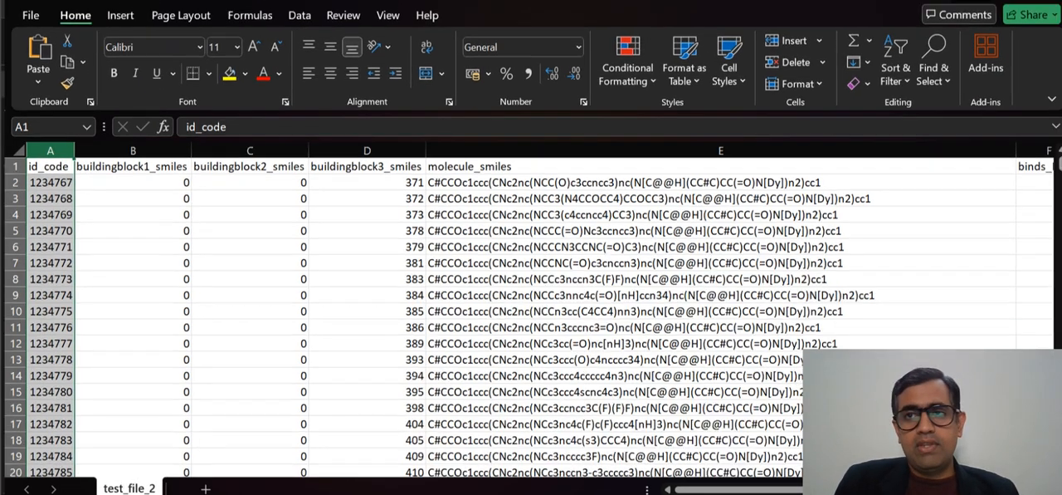
pyautogui.click(976, 3)
pyautogui.moveTo(424, 493)
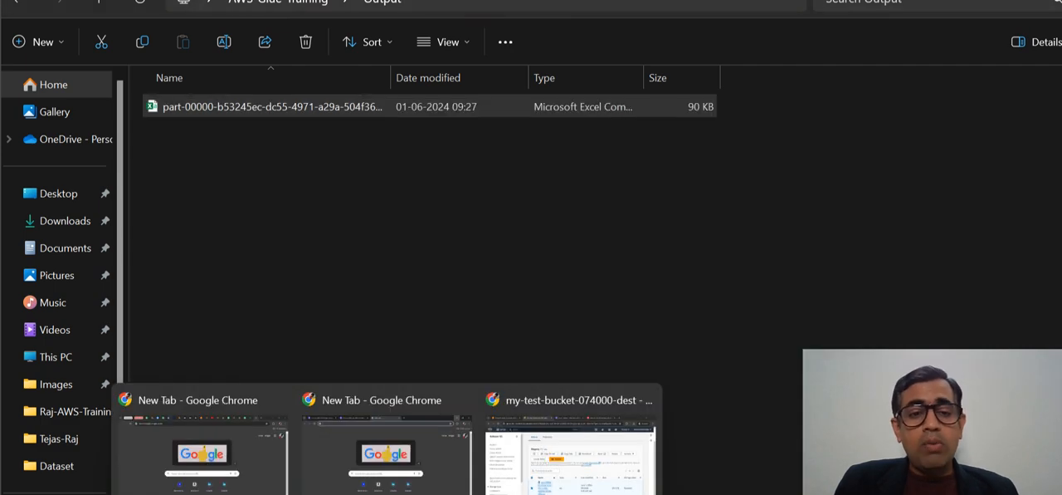
pyautogui.click(569, 448)
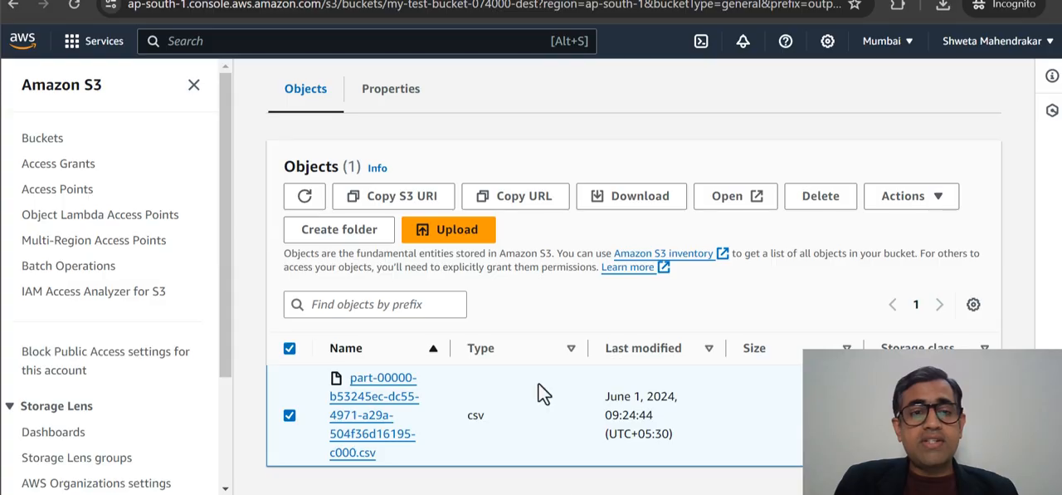
# - Review the script of Glue-job-1 in AWS Glue Studio and display its job runs
pyautogui.click(286, 1)
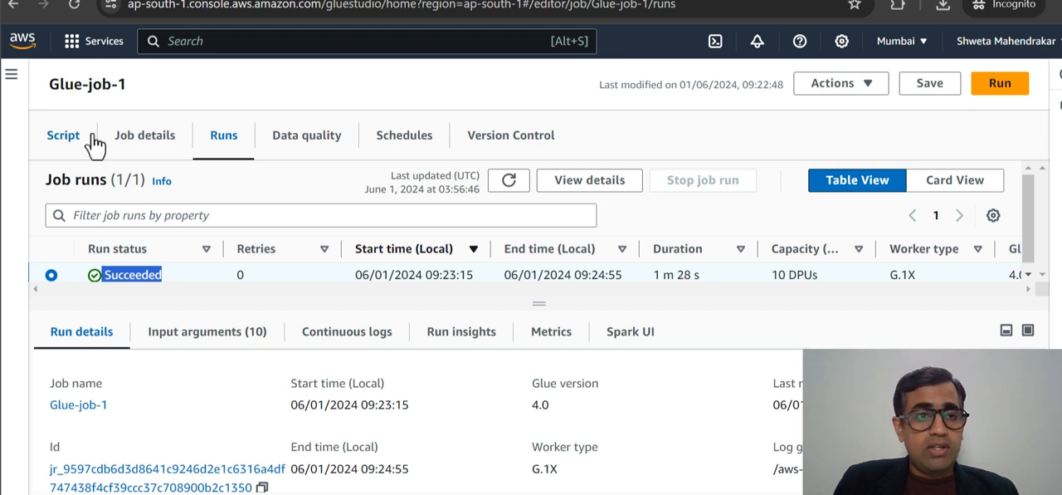
pyautogui.click(65, 137)
pyautogui.scroll(-2, 454, 256)
pyautogui.scroll(-3, 460, 284)
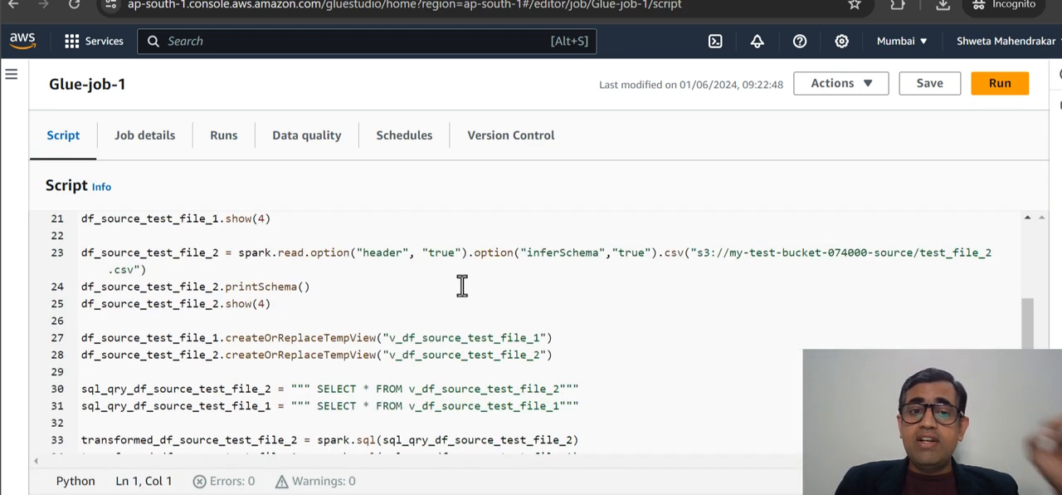
pyautogui.scroll(5, 462, 286)
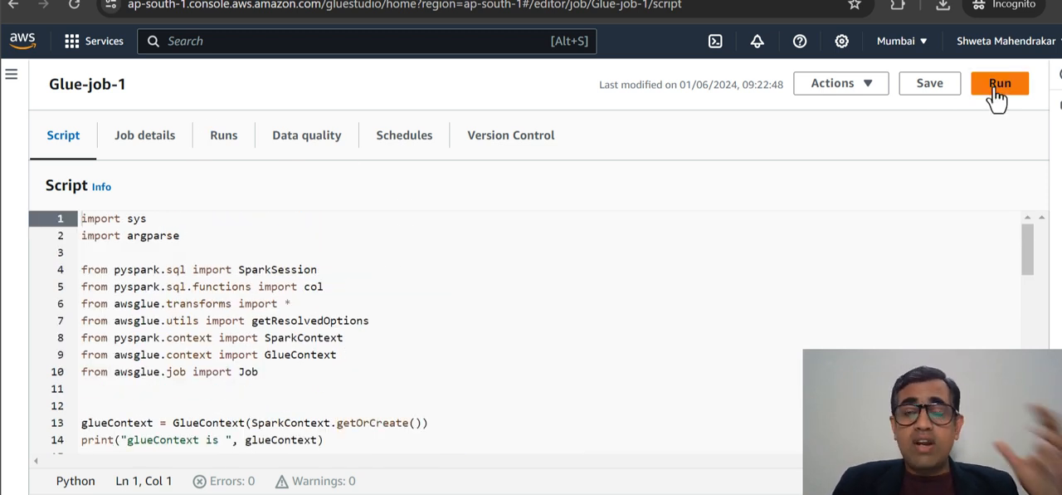
pyautogui.click(217, 137)
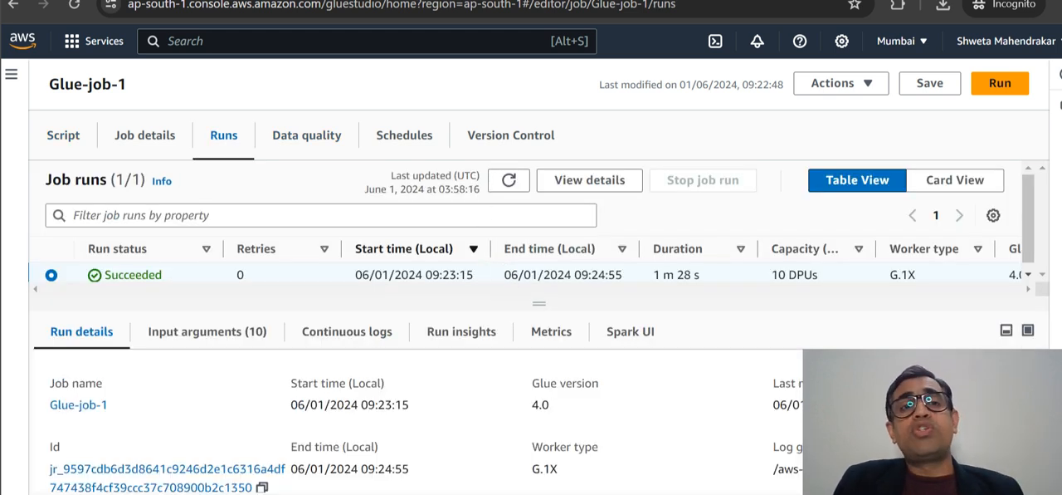
# - Examine the last modified time and UTC offset of the part-00000 CSV in the S3 output folder
pyautogui.click(378, 0)
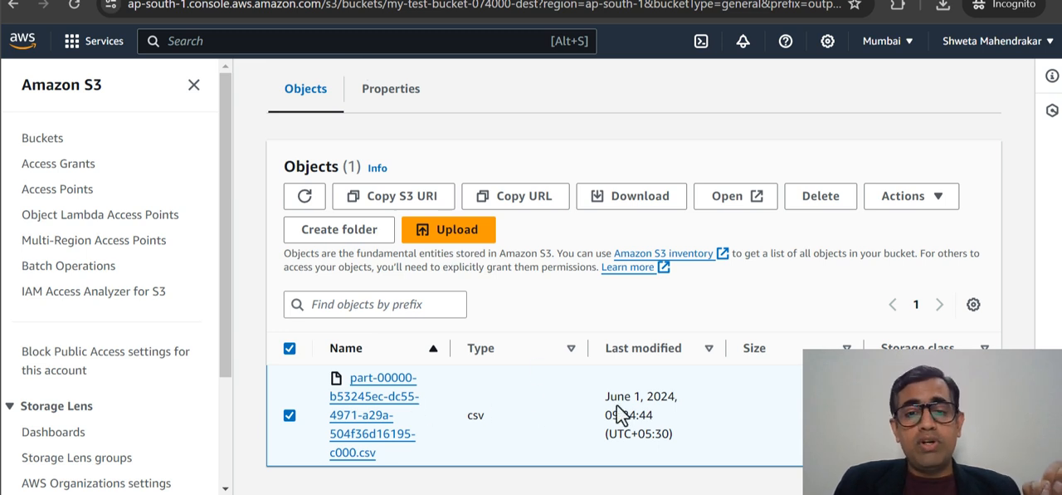
pyautogui.moveTo(606, 415); pyautogui.dragTo(653, 418)
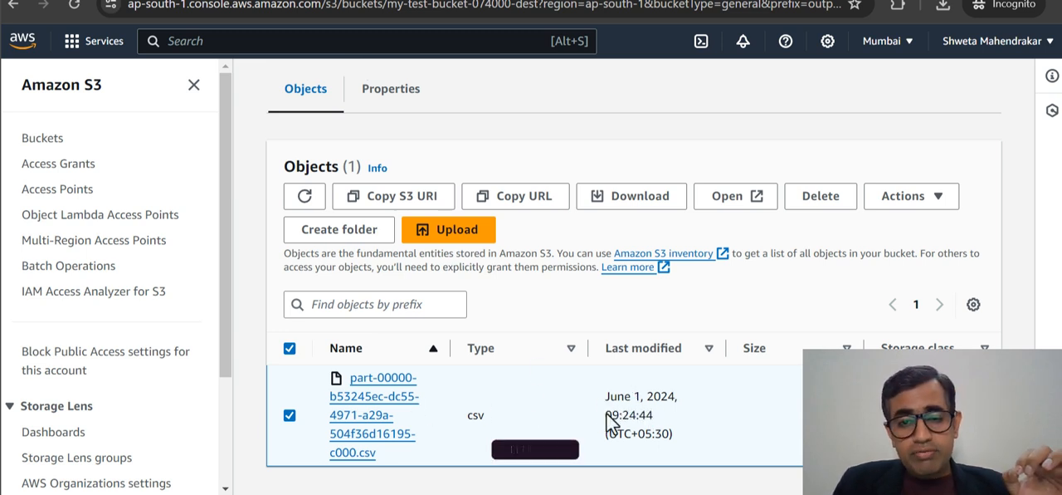
pyautogui.moveTo(607, 415); pyautogui.dragTo(655, 417)
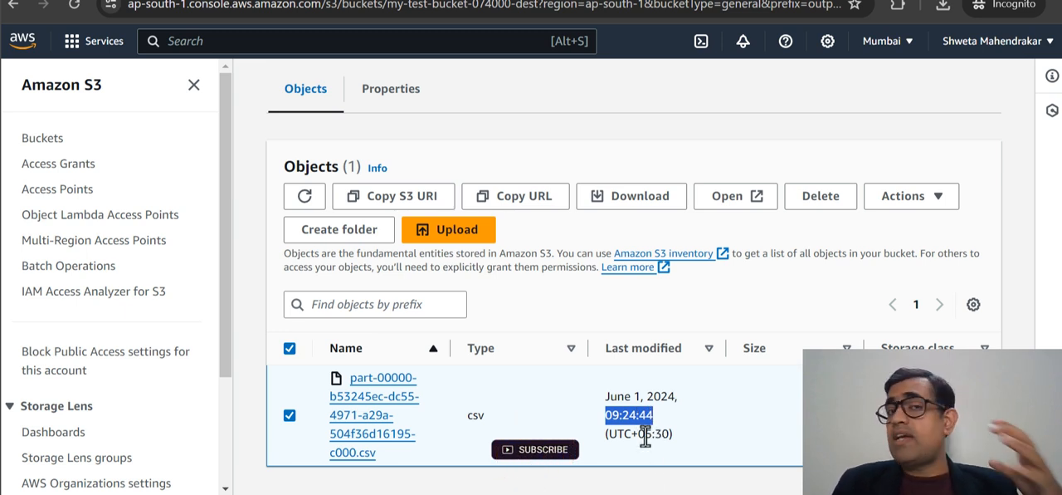
pyautogui.moveTo(646, 434); pyautogui.dragTo(669, 433)
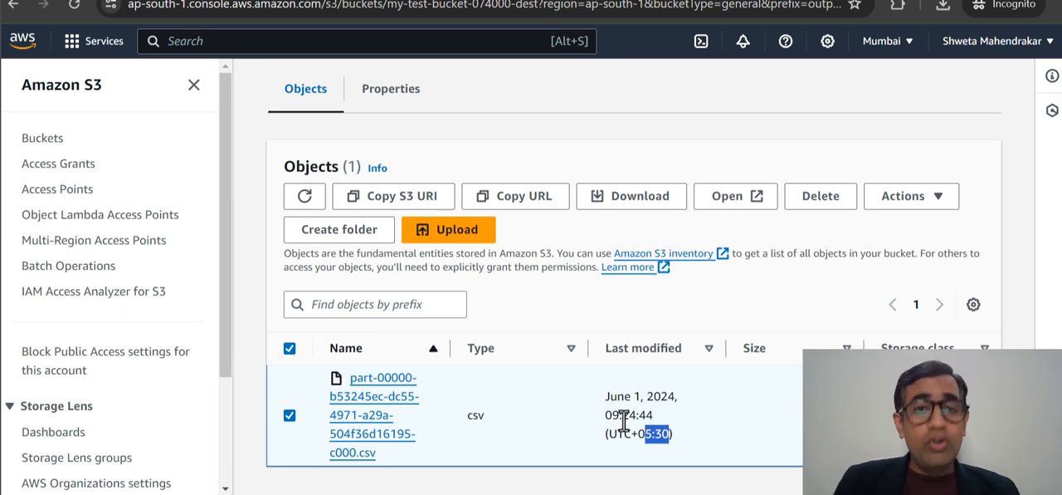
# - Examine the run details of Glue-job-1 and recheck the Spark session and source file reads in its script
pyautogui.click(552, 0)
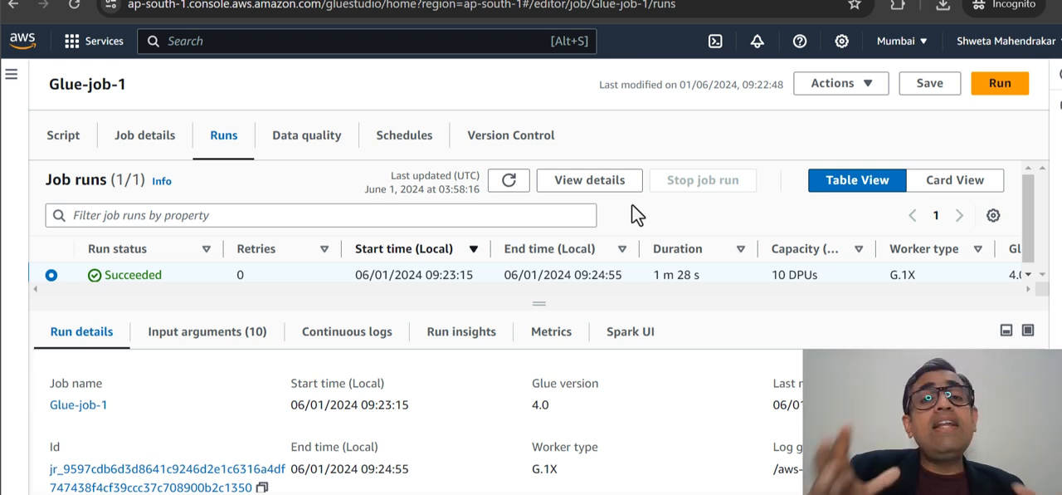
pyautogui.scroll(-5, 510, 386)
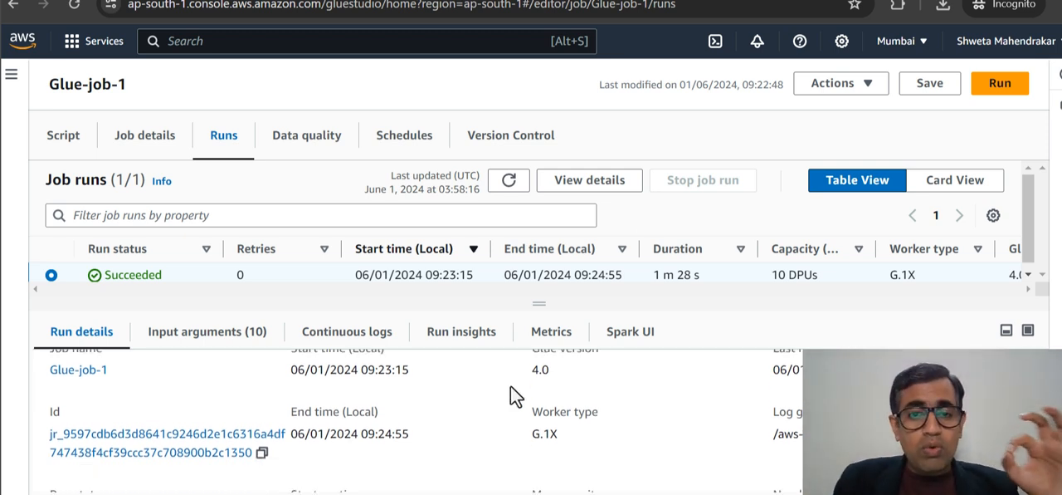
pyautogui.scroll(5, 510, 386)
pyautogui.click(74, 141)
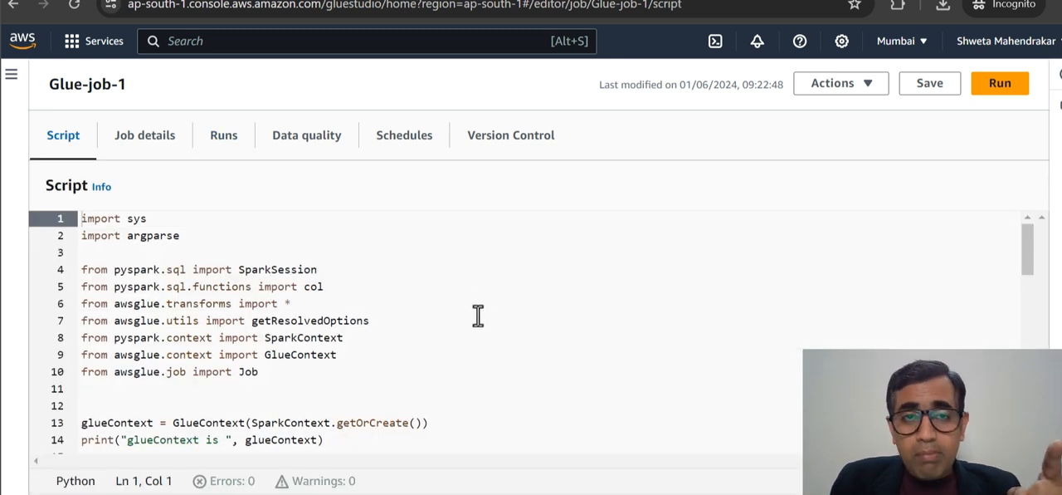
pyautogui.scroll(-3, 477, 317)
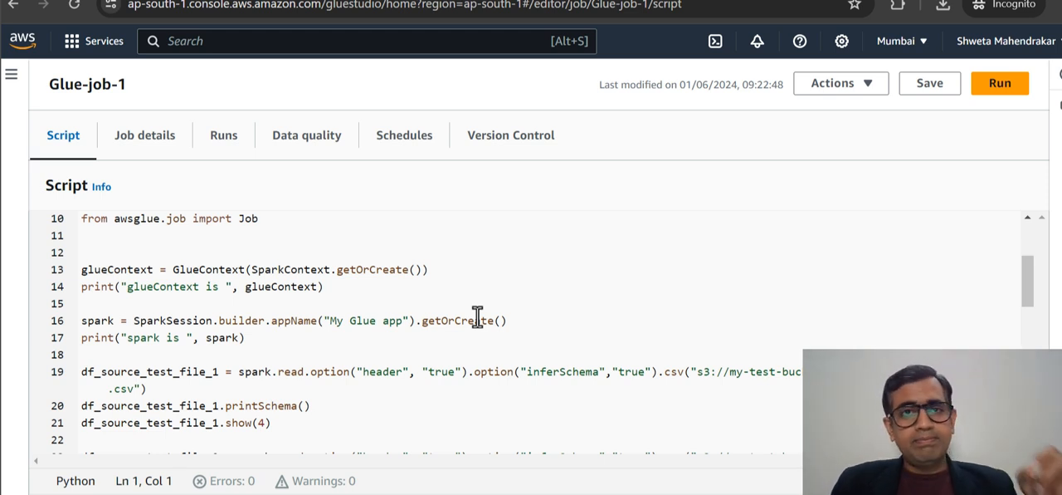
pyautogui.click(232, 150)
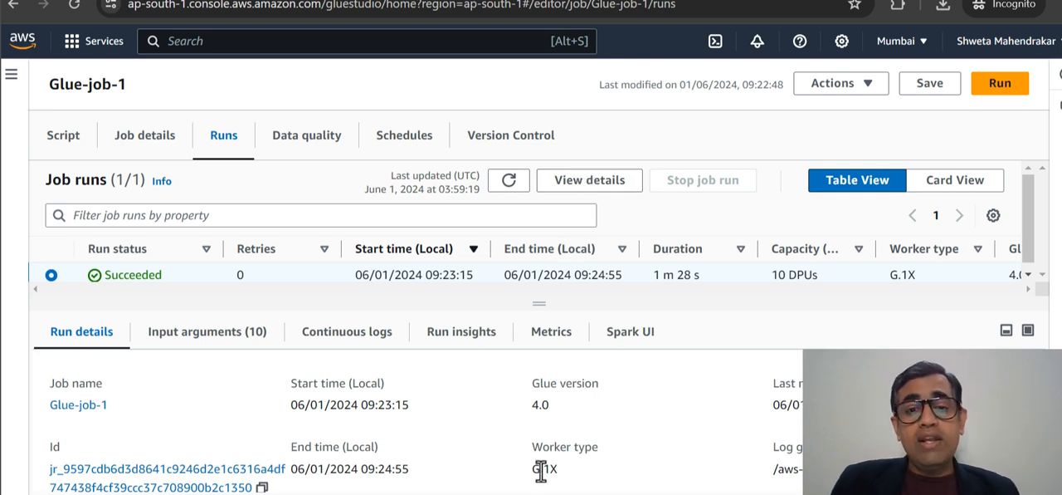
pyautogui.scroll(-5, 552, 432)
pyautogui.scroll(5, 550, 419)
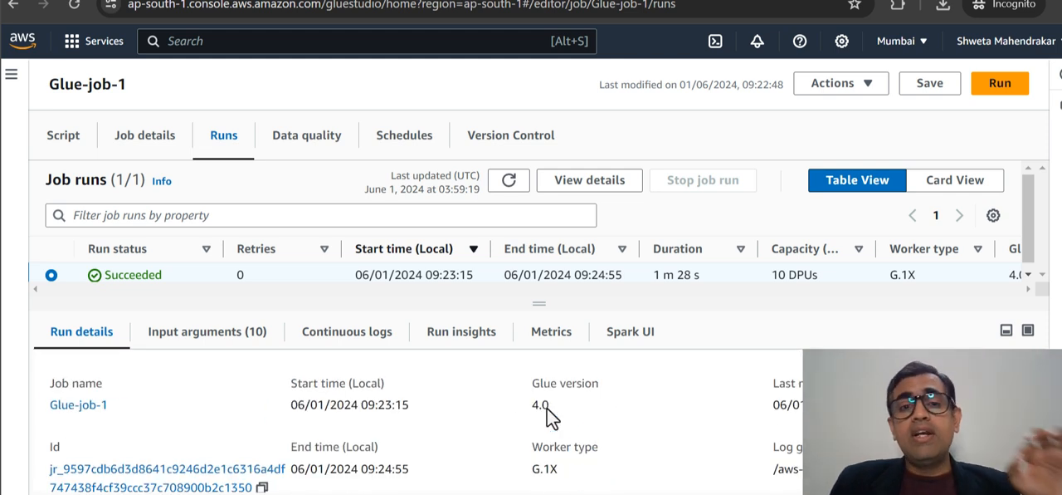